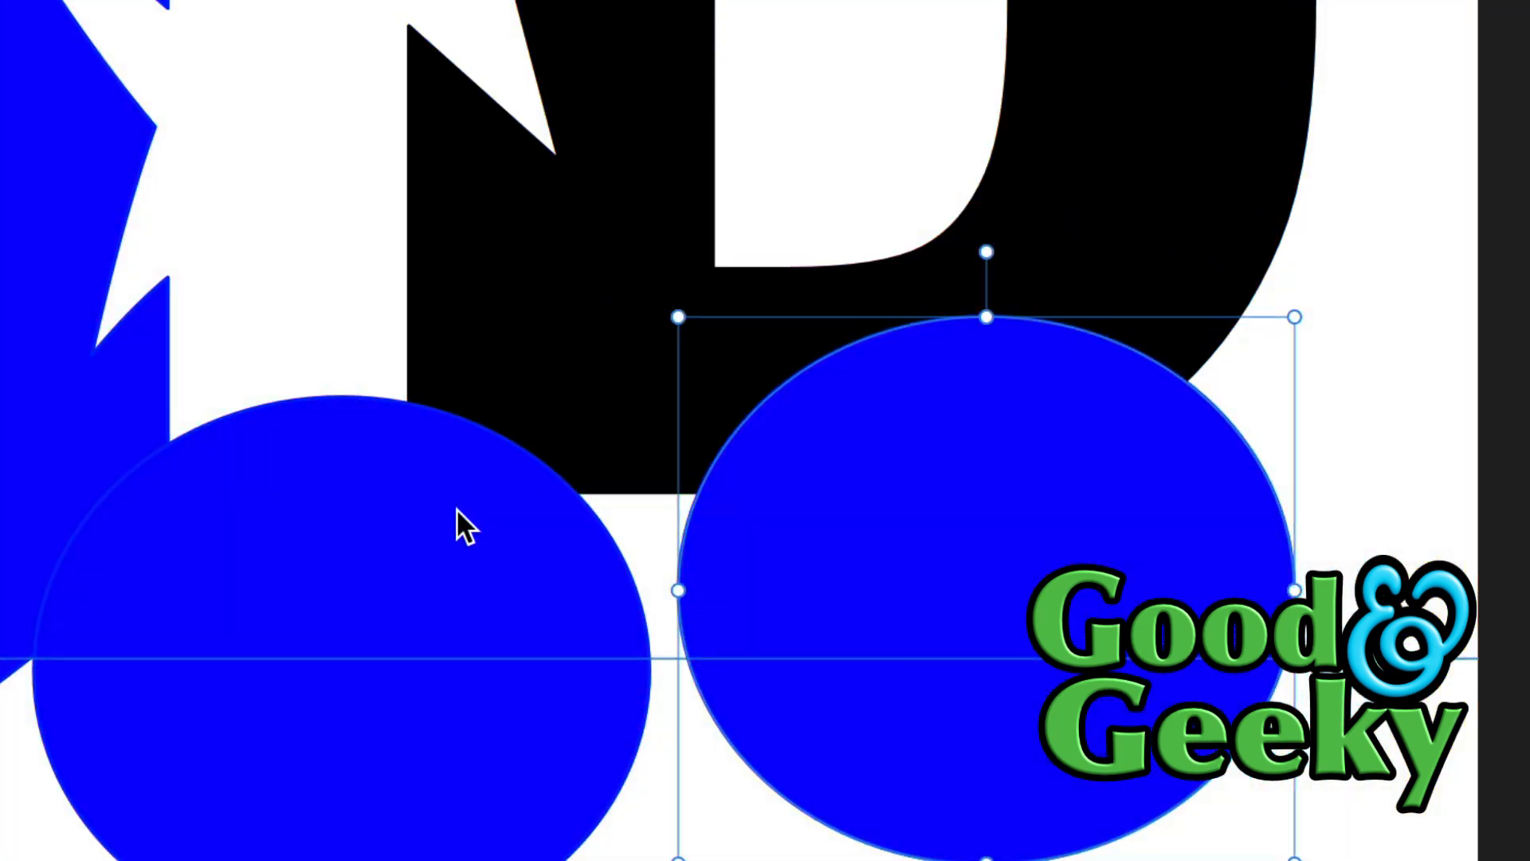
# Try to merge the letter D and both blue ellipses into one shape with the Shape Builder, and undo it
pyautogui.keyDown('shift'); pyautogui.click(456, 512); pyautogui.keyUp('shift')
pyautogui.keyDown('shift'); pyautogui.click(511, 291); pyautogui.keyUp('shift')
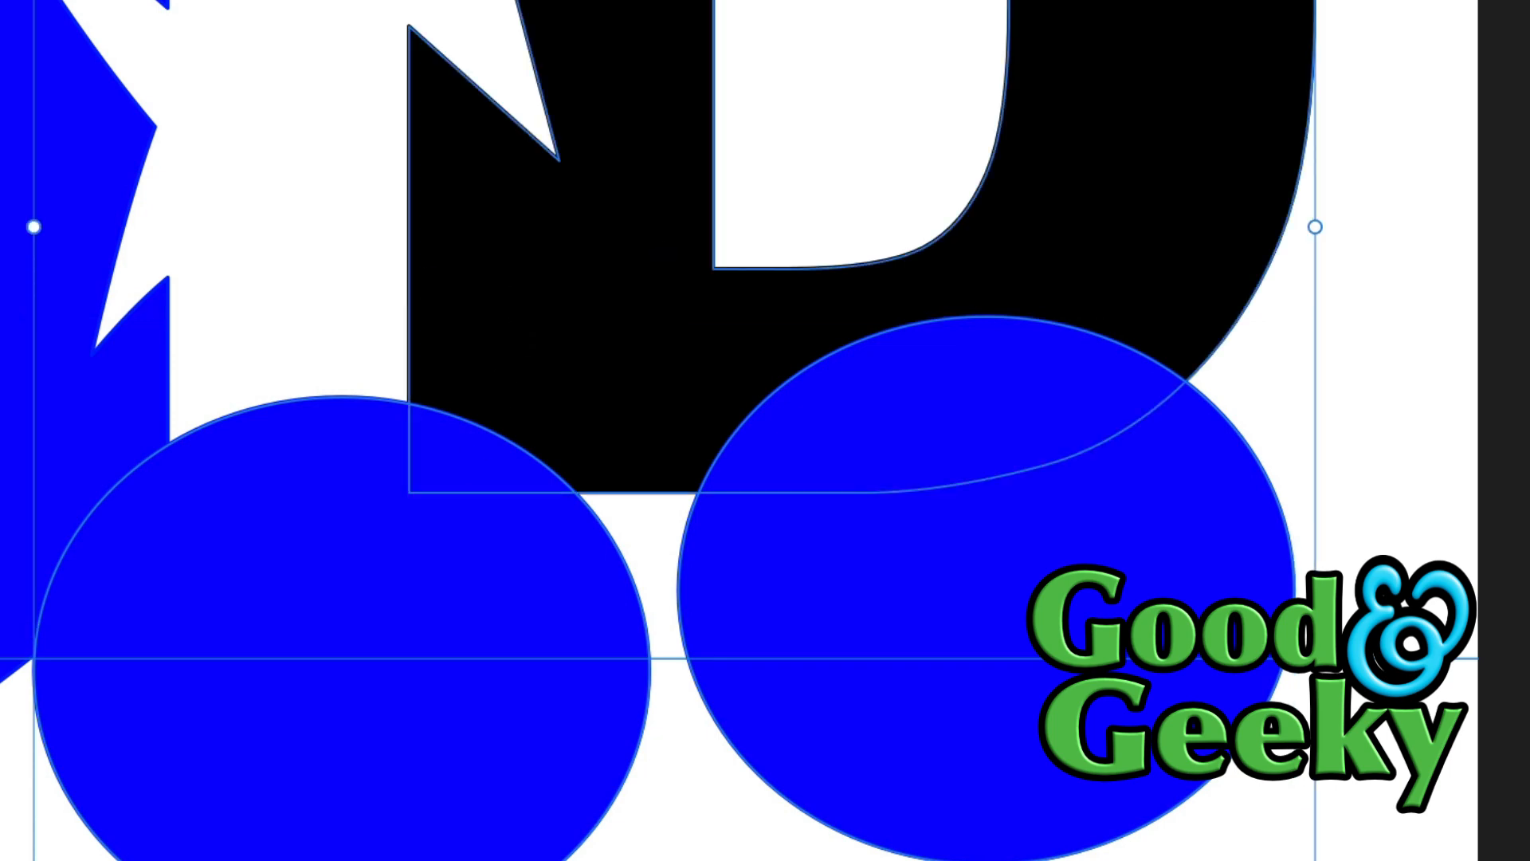
pyautogui.press('s')
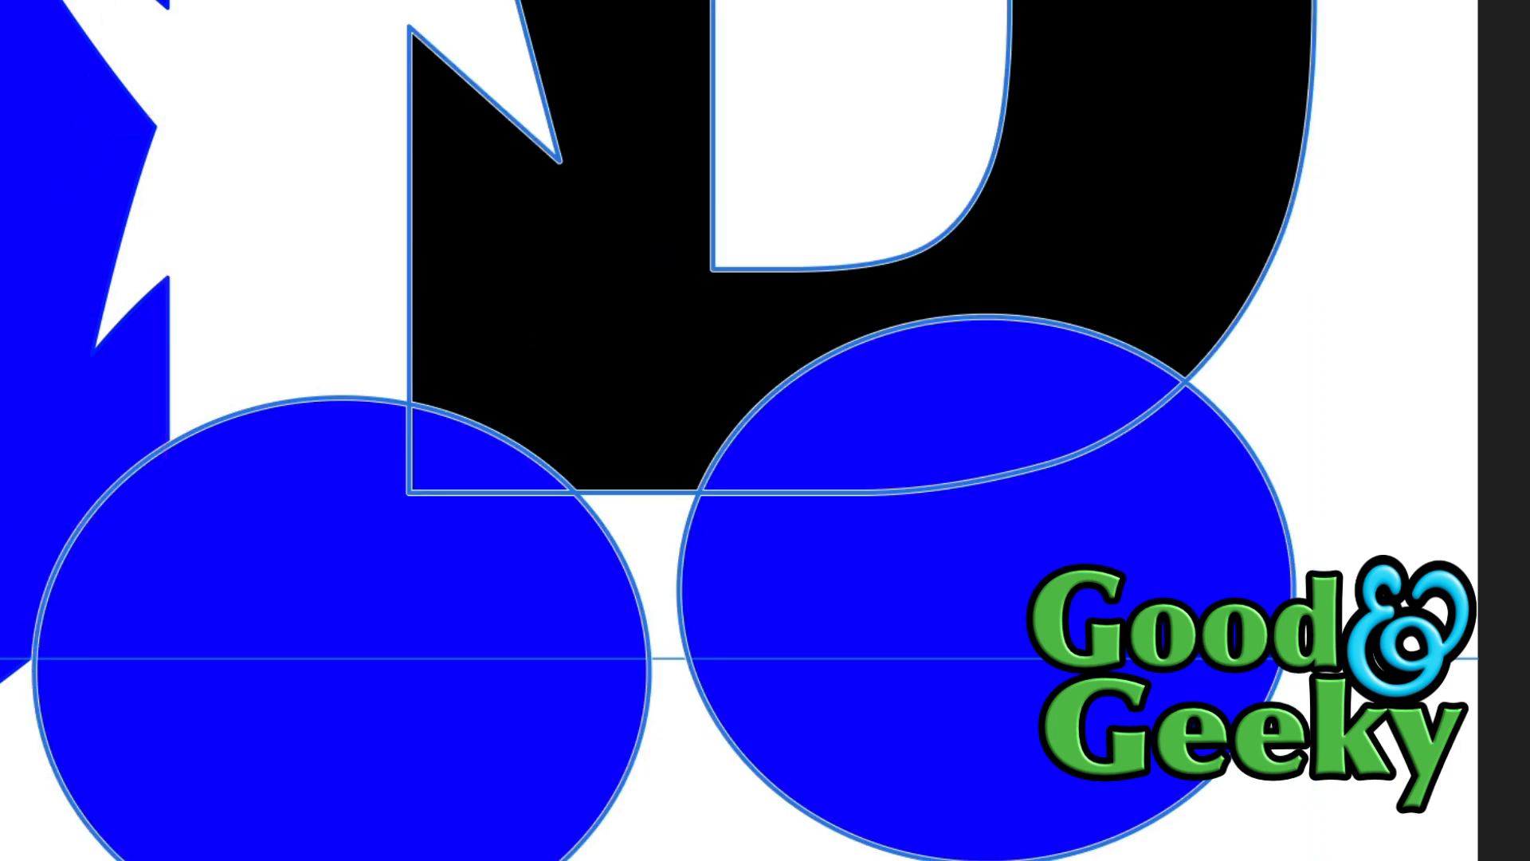
pyautogui.moveTo(365, 582)
pyautogui.mouseDown()
pyautogui.moveTo(488, 436)
pyautogui.moveTo(603, 369)
pyautogui.moveTo(714, 414)
pyautogui.moveTo(696, 524)
pyautogui.moveTo(717, 528)
pyautogui.moveTo(720, 492)
pyautogui.moveTo(769, 475)
pyautogui.mouseUp()
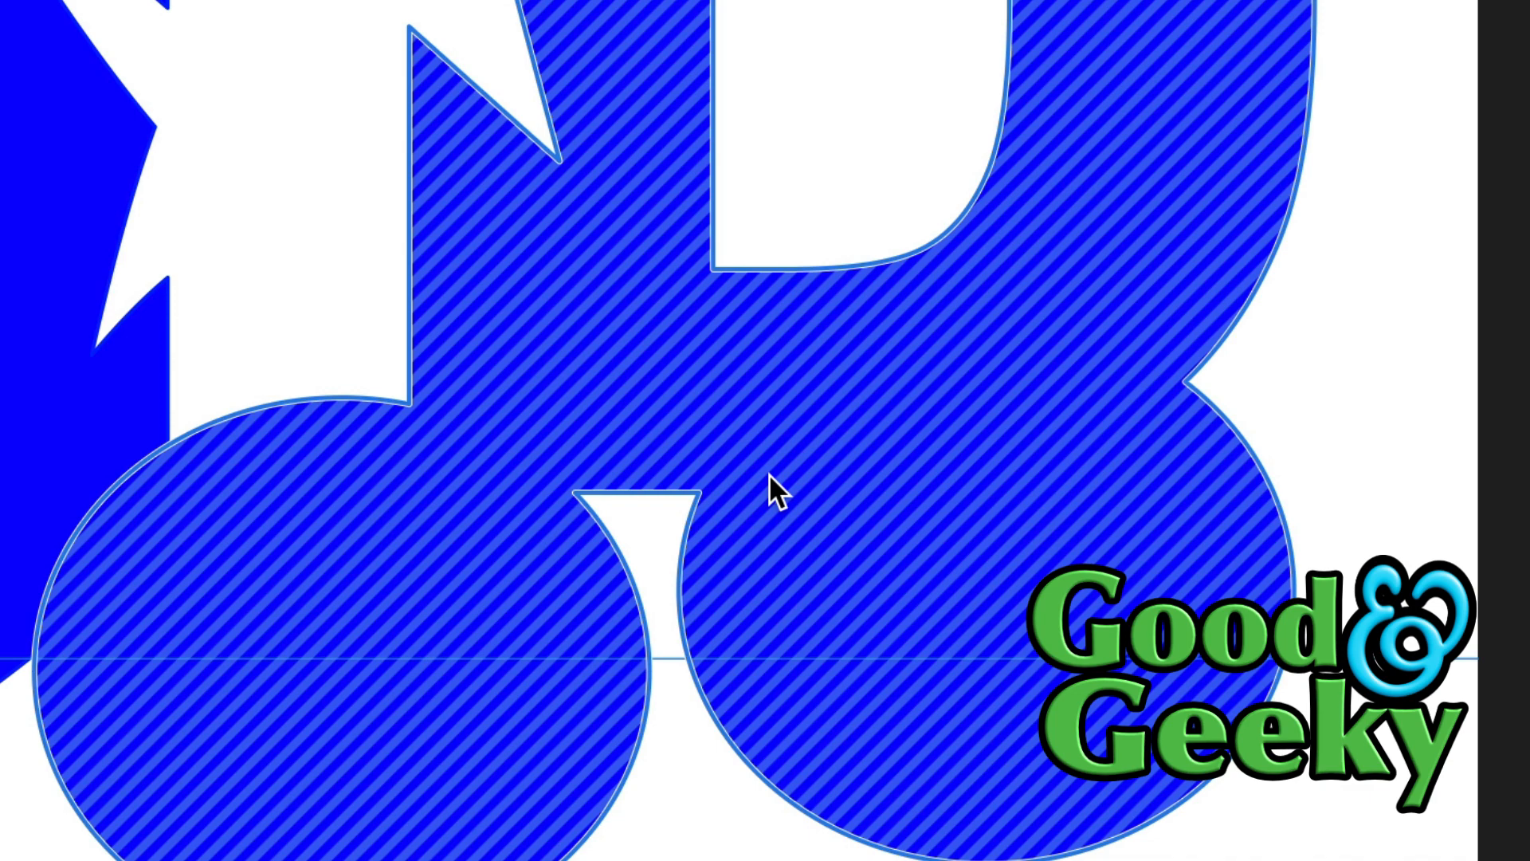
pyautogui.hotkey('ctrl', 'z')
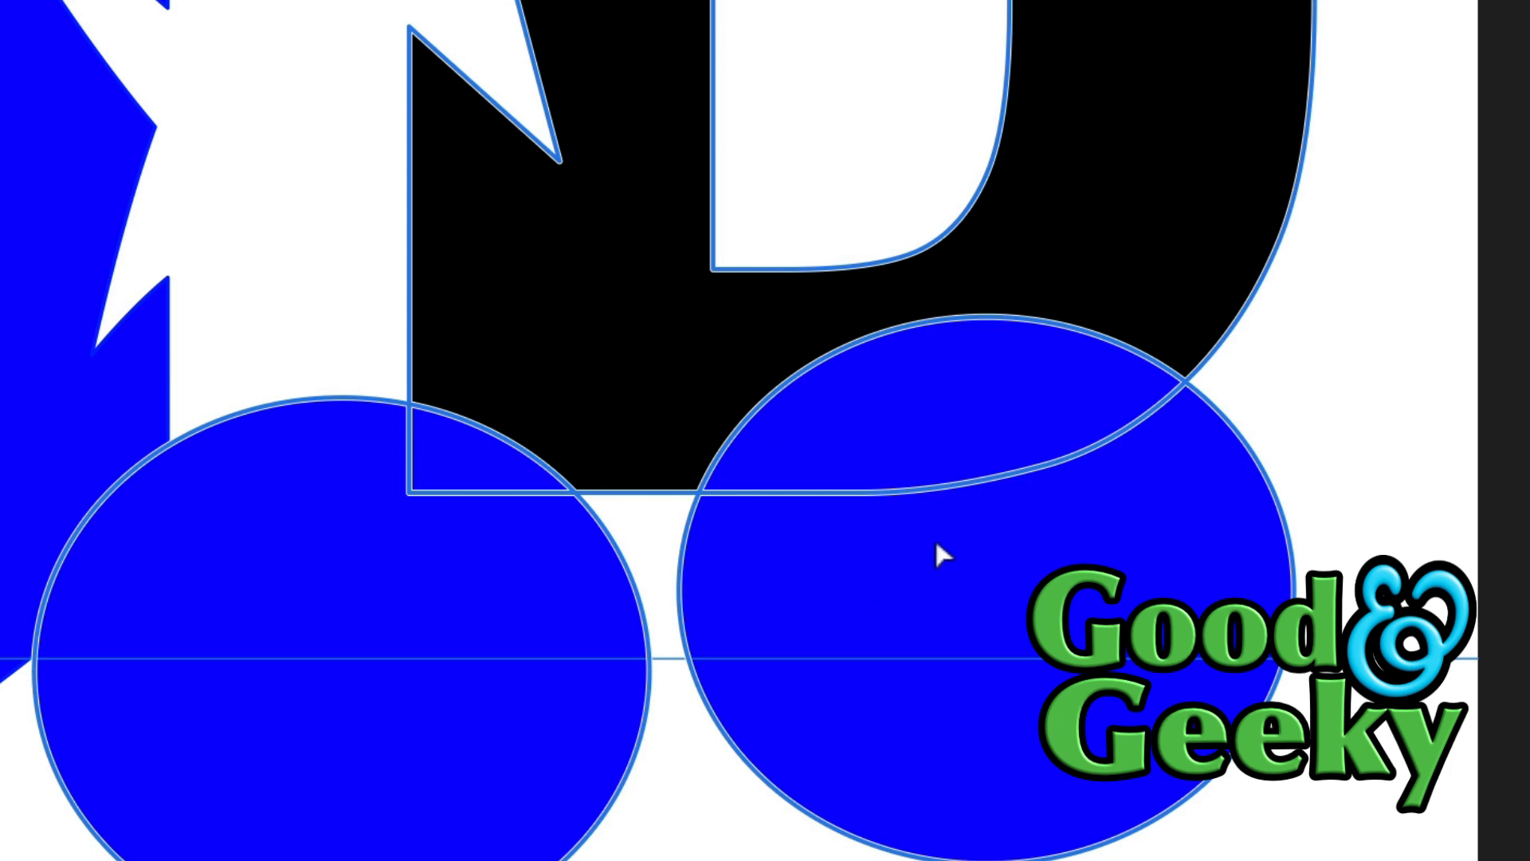
# Try a winding freehand Shape Builder stroke through the right ellipse, the D and the left ellipse, and undo it
pyautogui.moveTo(935, 538)
pyautogui.mouseDown()
pyautogui.moveTo(933, 398)
pyautogui.moveTo(594, 348)
pyautogui.moveTo(531, 374)
pyautogui.moveTo(464, 442)
pyautogui.moveTo(621, 372)
pyautogui.mouseUp()
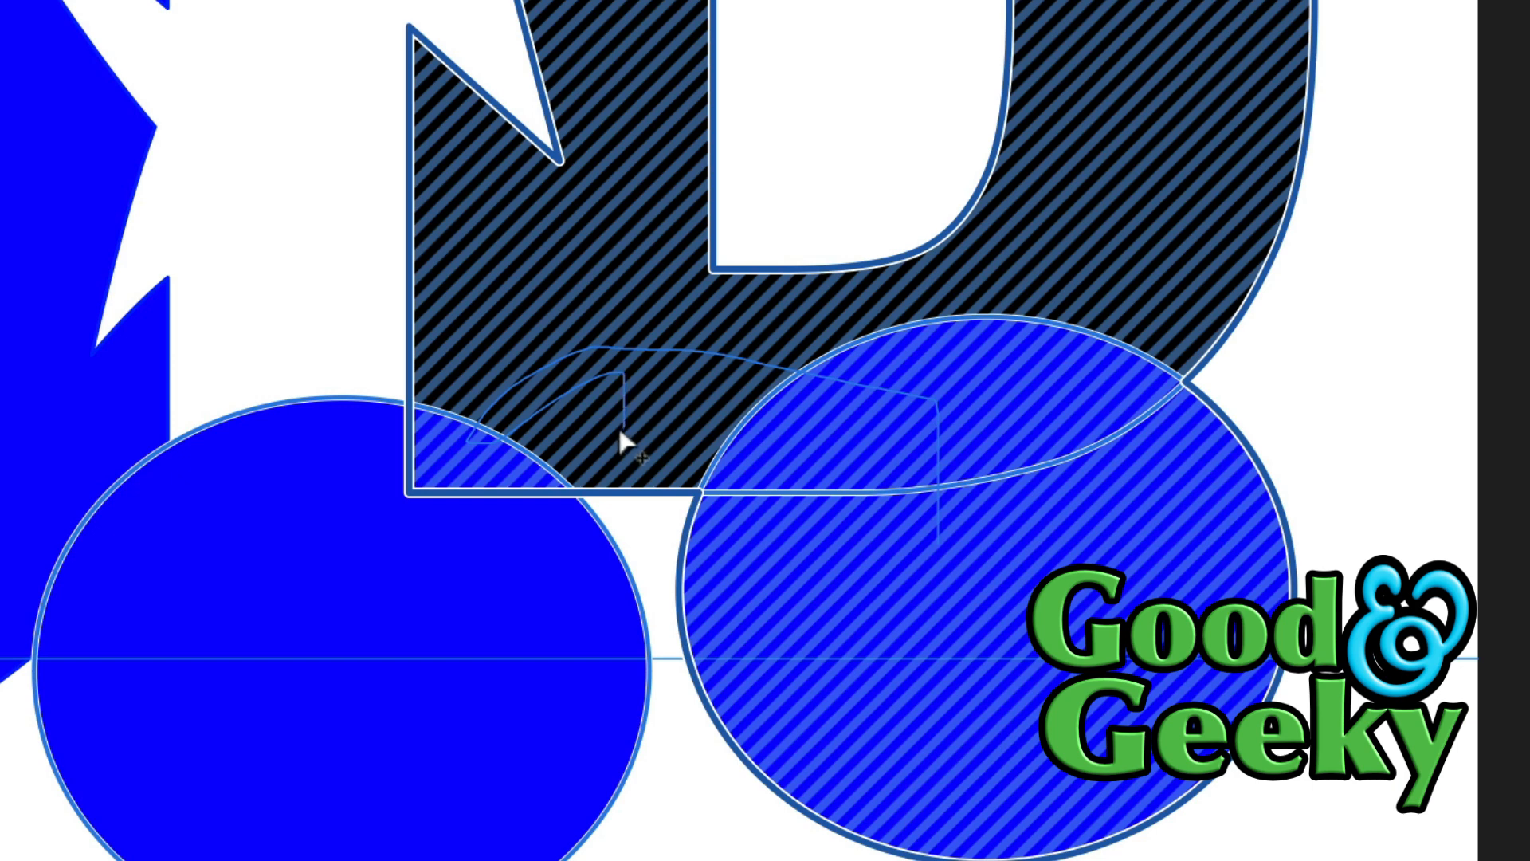
pyautogui.moveTo(620, 432)
pyautogui.mouseDown()
pyautogui.moveTo(520, 434)
pyautogui.moveTo(478, 460)
pyautogui.moveTo(609, 412)
pyautogui.moveTo(581, 513)
pyautogui.moveTo(551, 534)
pyautogui.moveTo(524, 363)
pyautogui.mouseUp()
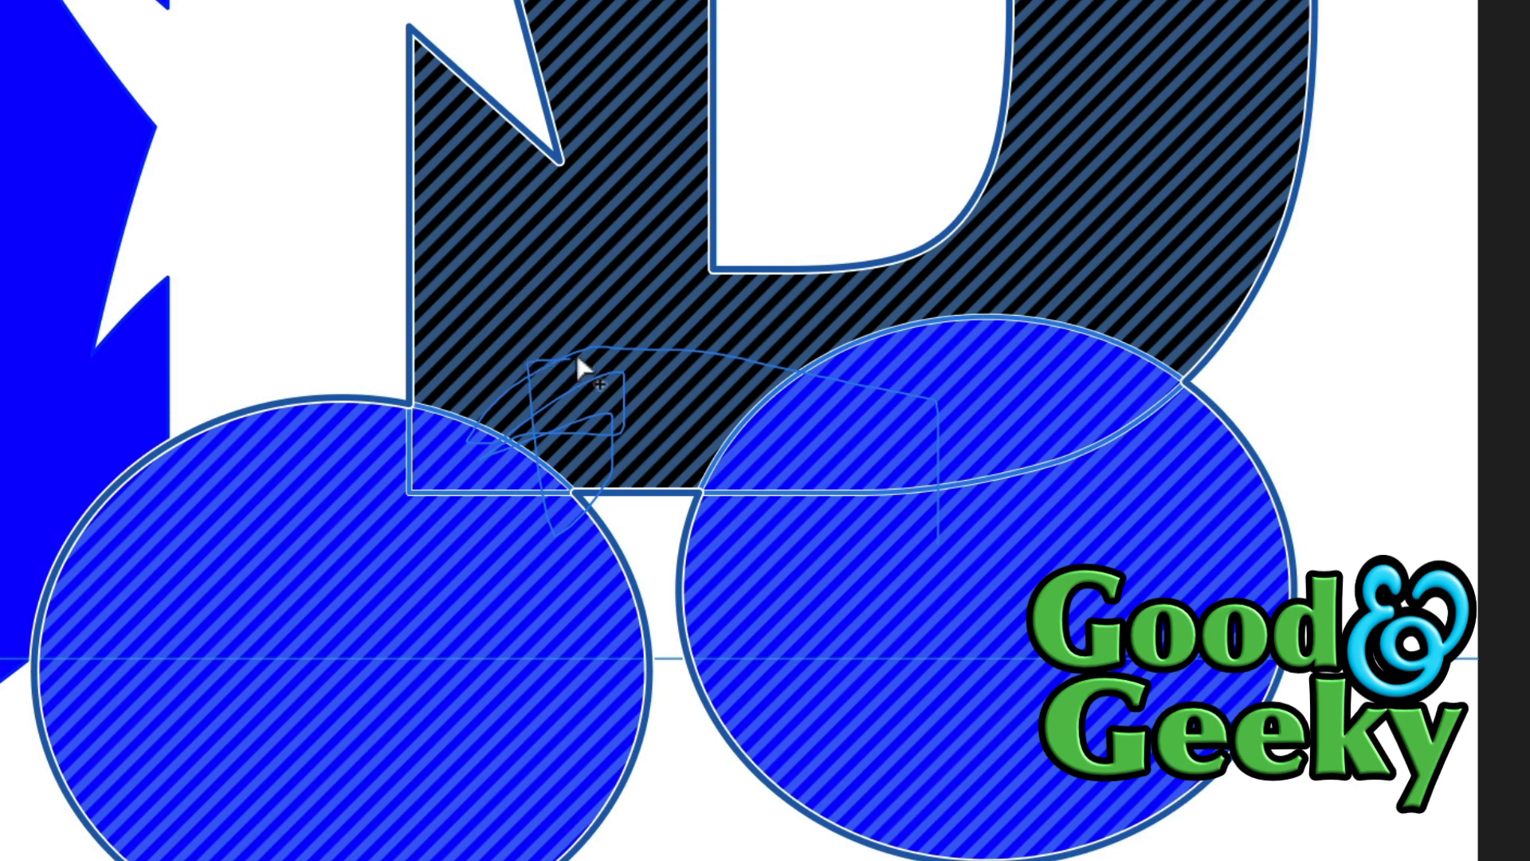
pyautogui.moveTo(529, 348); pyautogui.dragTo(585, 349)
pyautogui.moveTo(563, 341); pyautogui.dragTo(563, 341)
pyautogui.hotkey('ctrl', 'z')
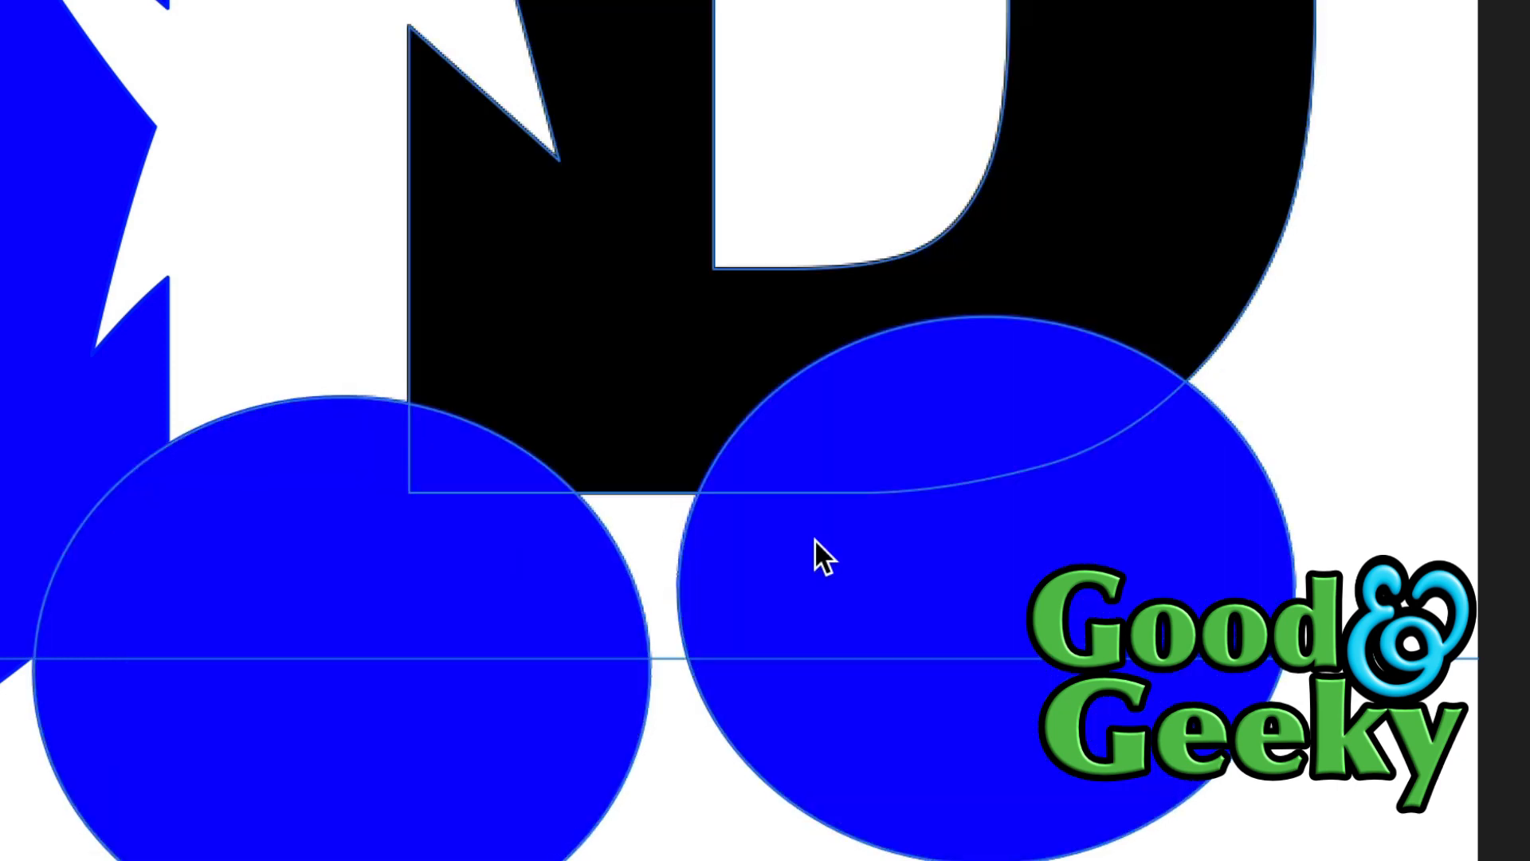
# Try isolating the D's overlap with the left ellipse and with the right ellipse, undoing each attempt
pyautogui.click(471, 447)
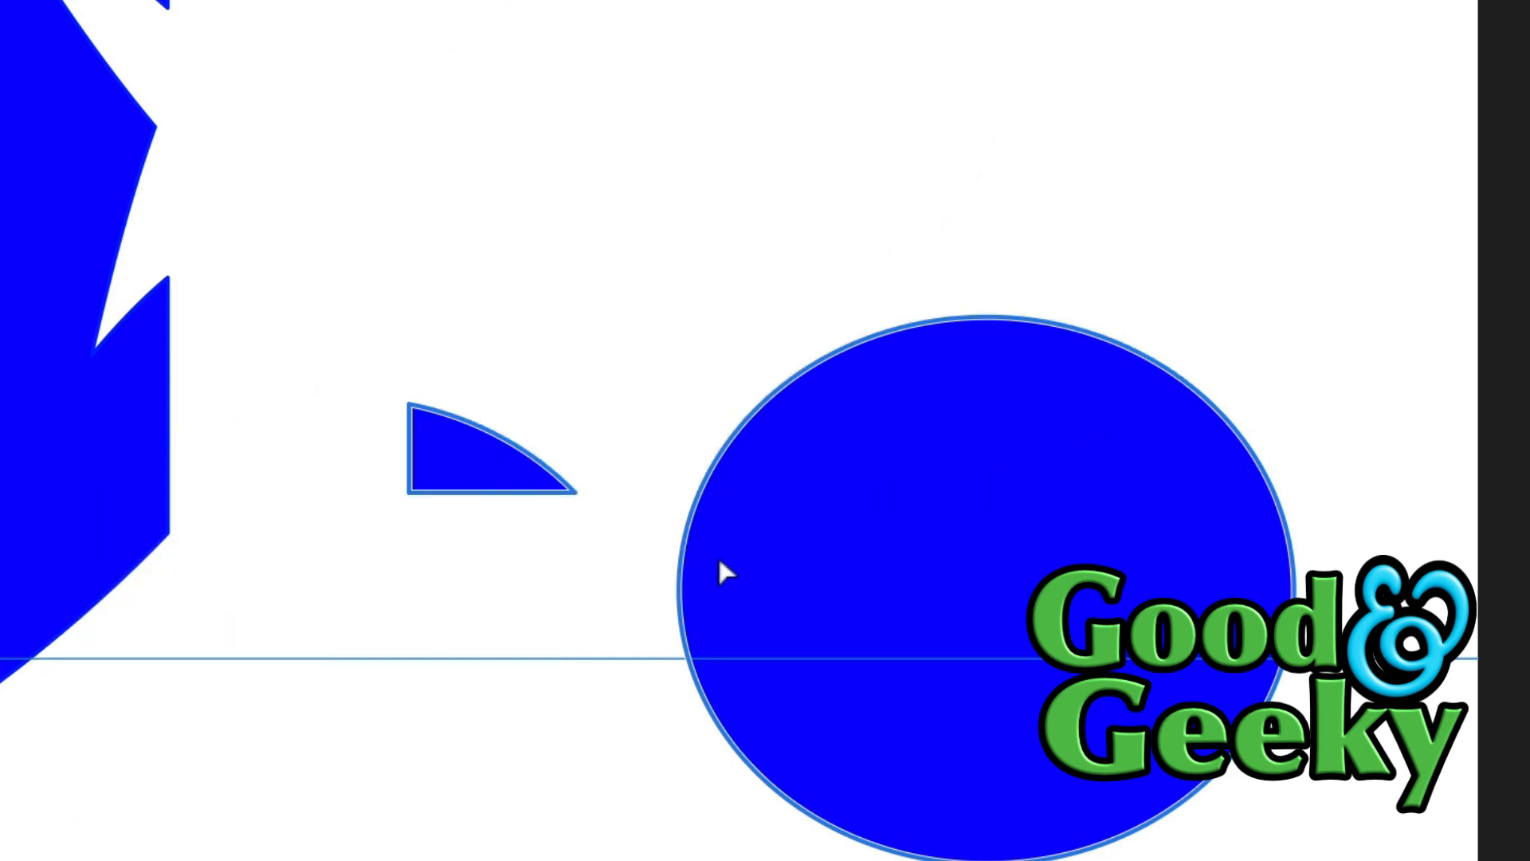
pyautogui.hotkey('ctrl', 'z')
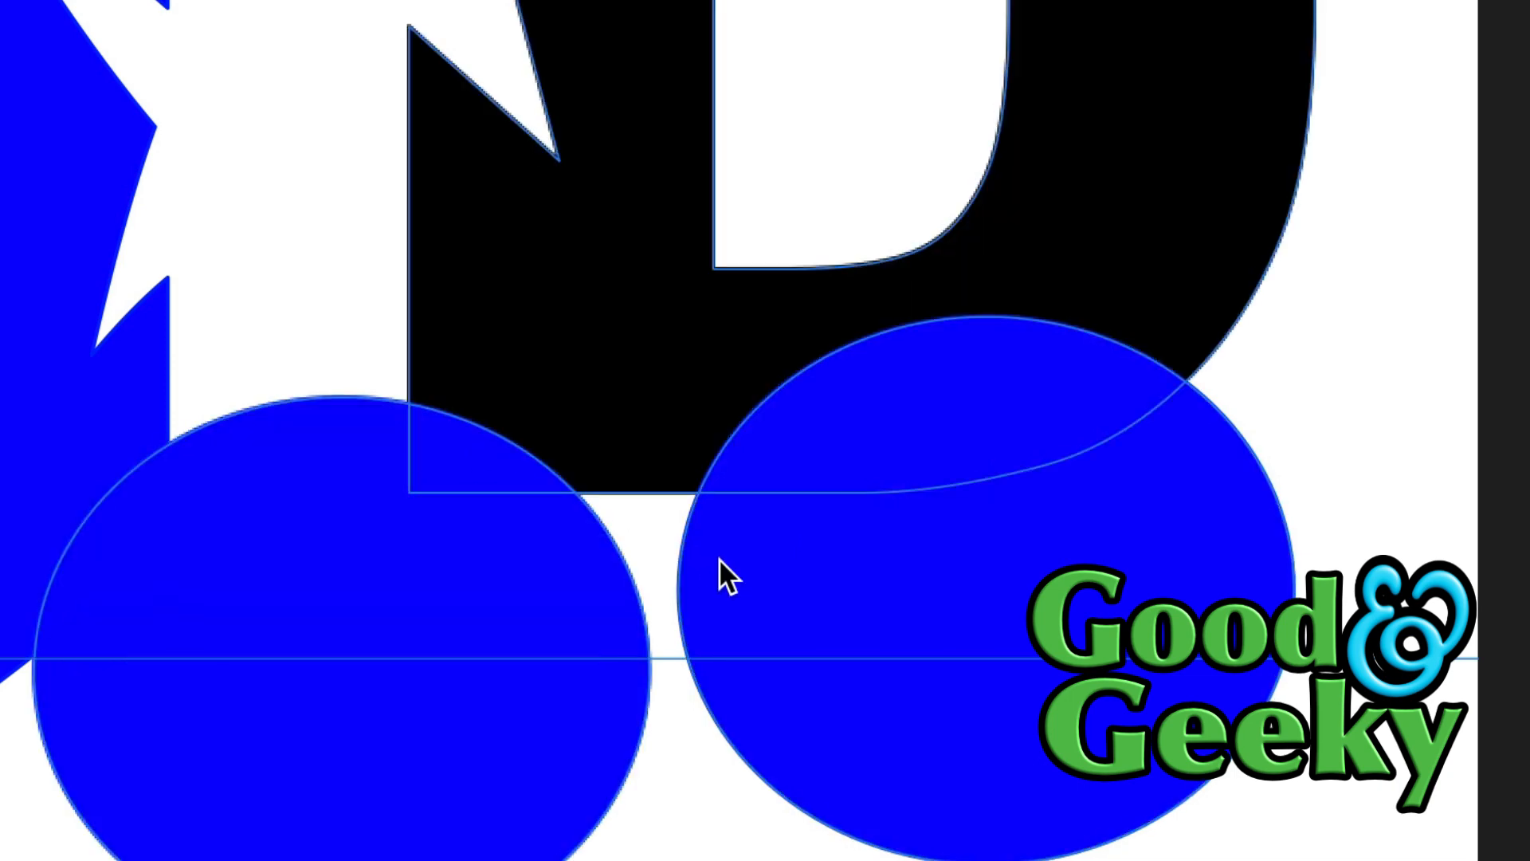
pyautogui.click(861, 439)
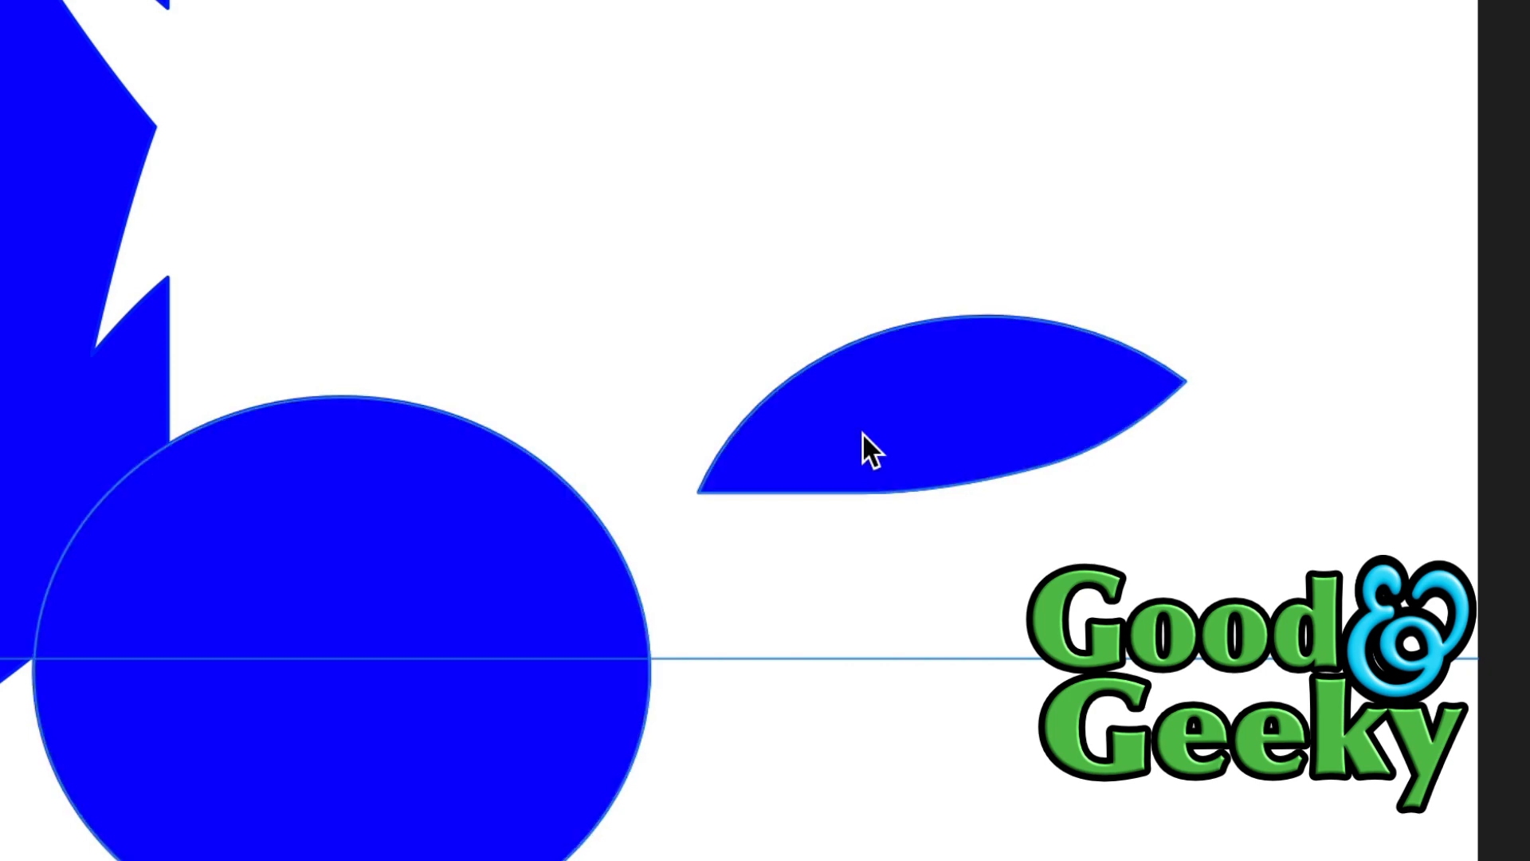
pyautogui.hotkey('ctrl', 'z')
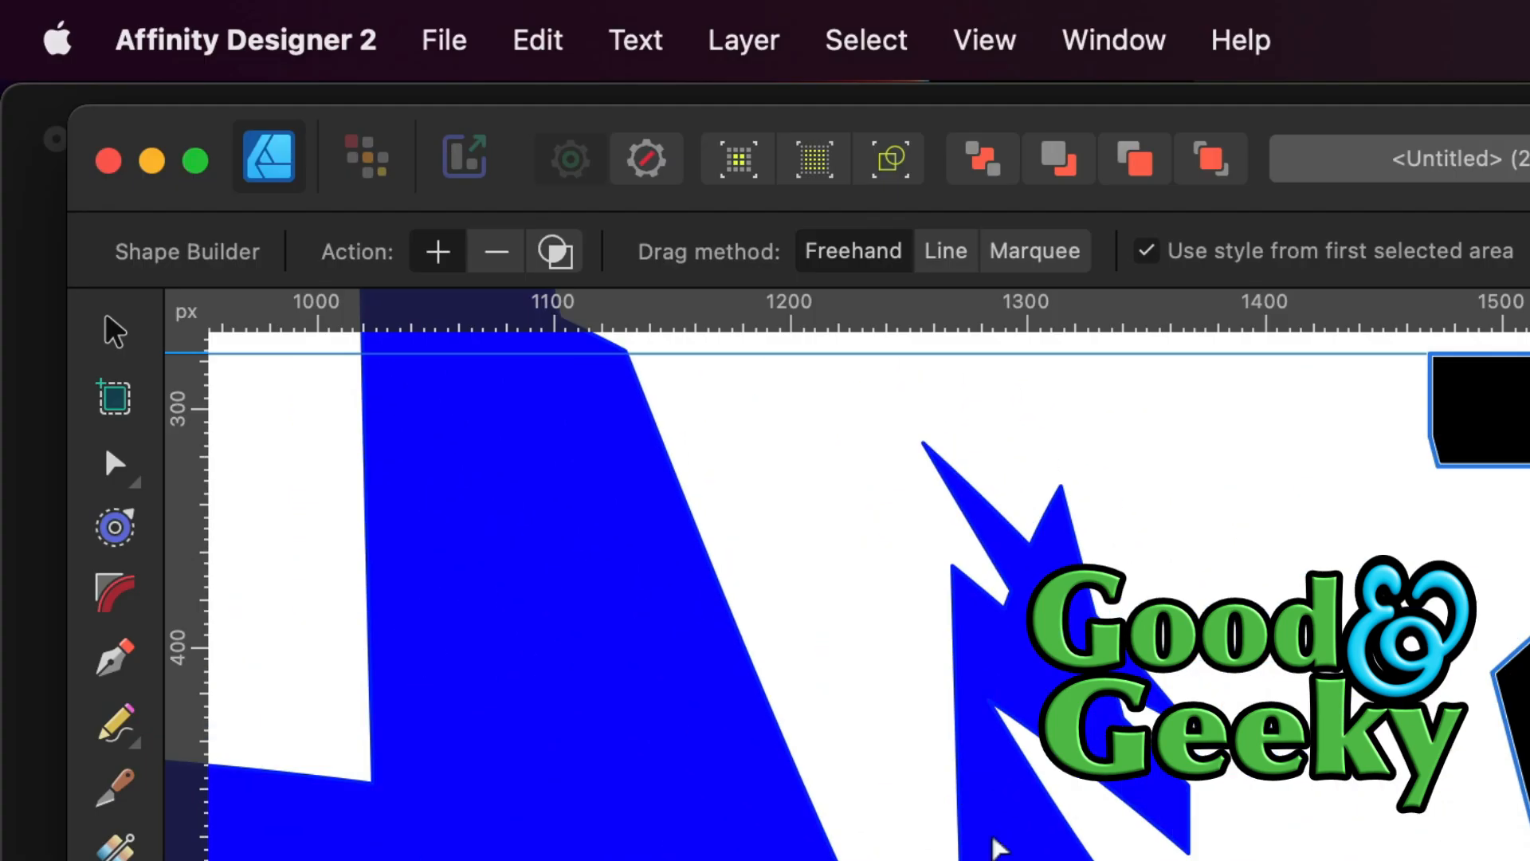
# Use the Shape Builder's subtract action to remove the left ellipse's outer part and the D's overlap with the right ellipse, and deselect
pyautogui.click(502, 257)
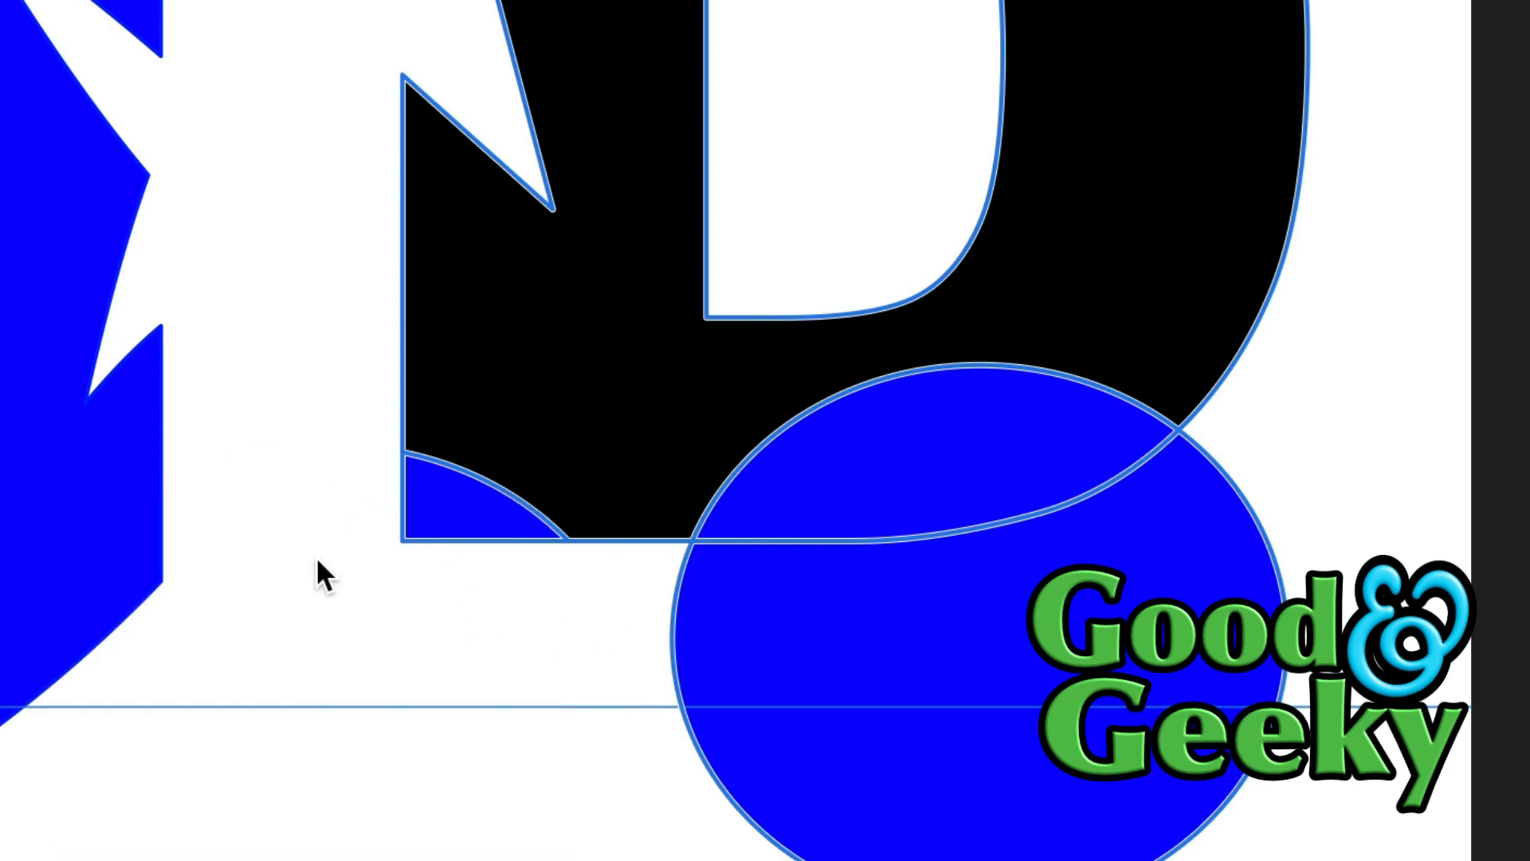
pyautogui.click(999, 470)
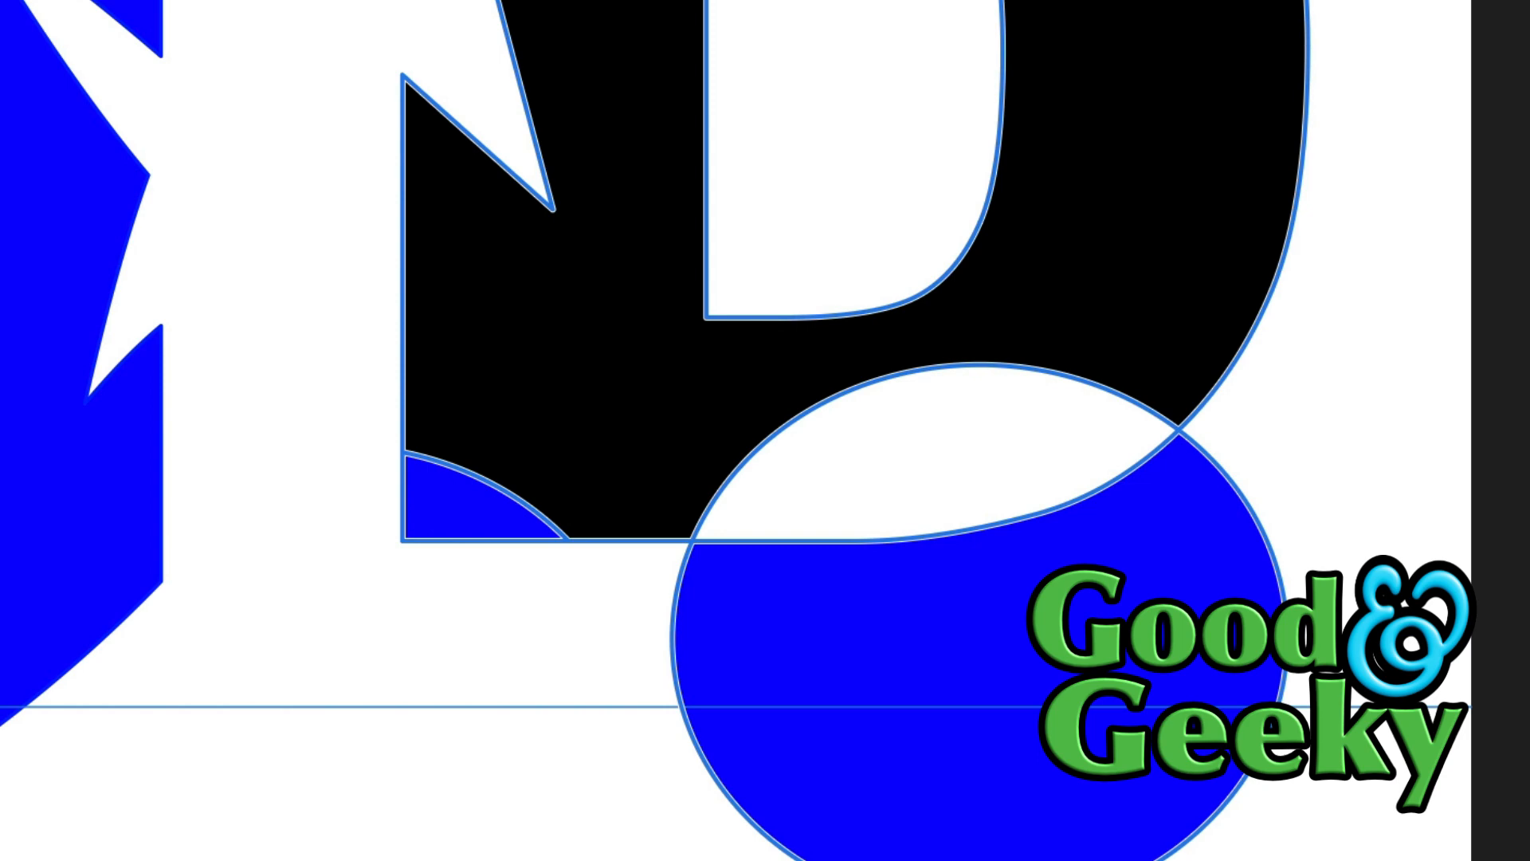
pyautogui.press('v')
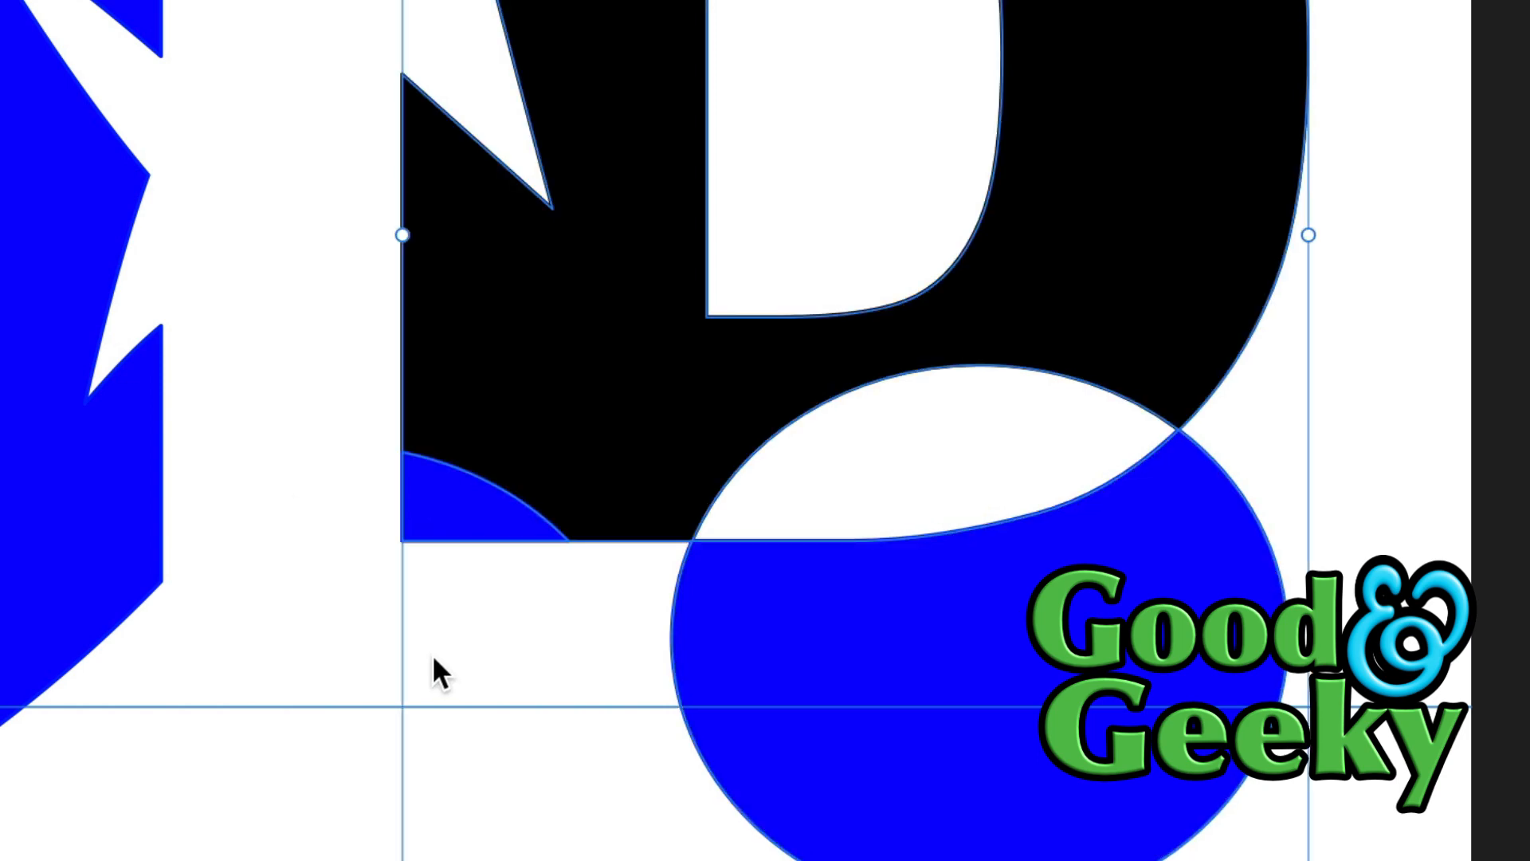
pyautogui.click(483, 615)
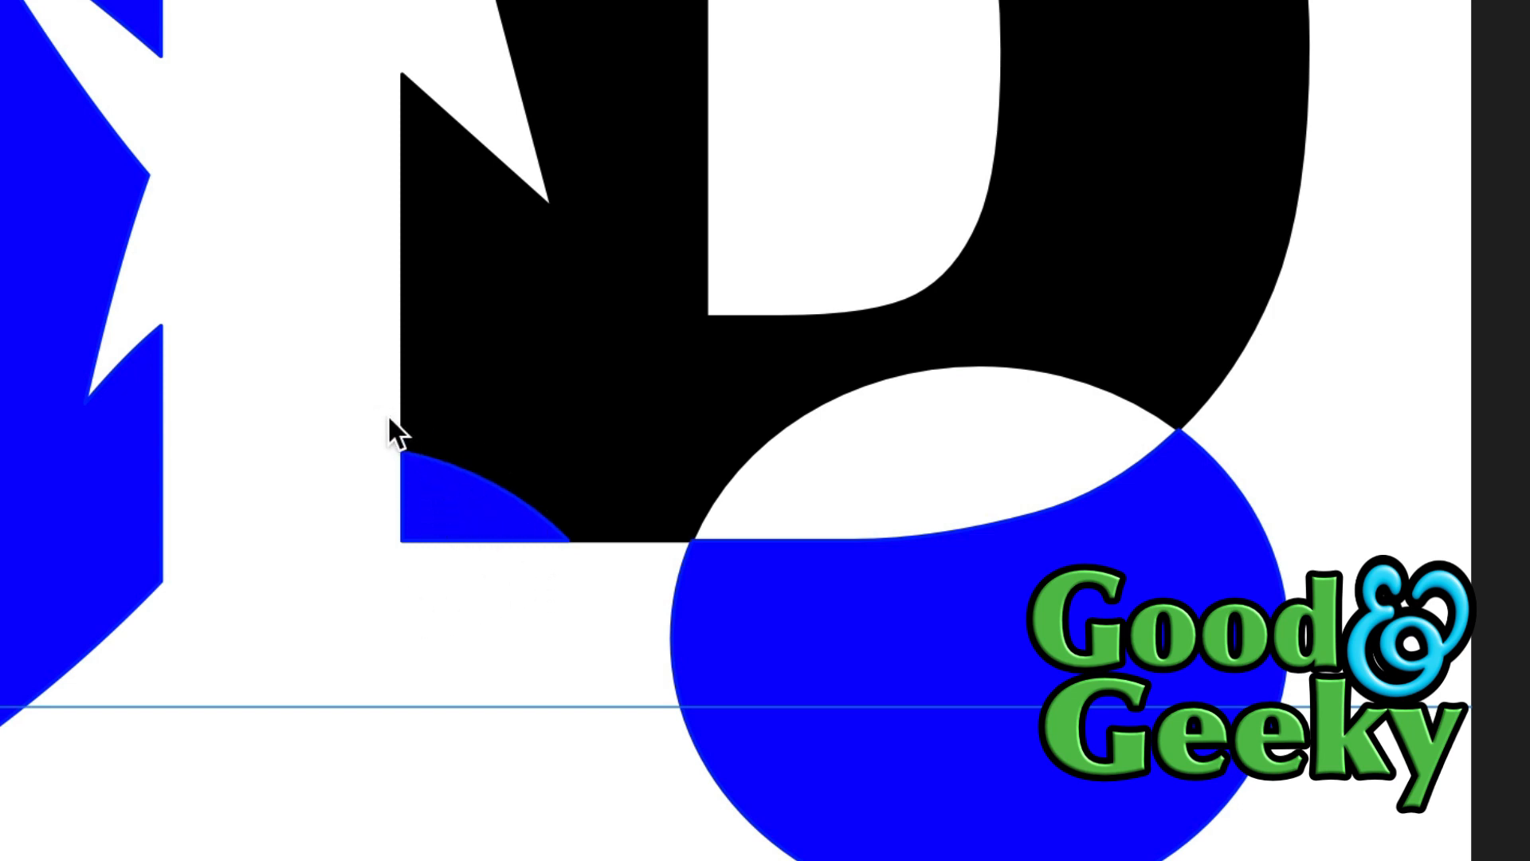
# Try moving the right ellipse's remaining piece down away from the D, undo the move and clear the selection
pyautogui.moveTo(471, 510)
pyautogui.mouseDown()
pyautogui.moveTo(483, 457)
pyautogui.moveTo(542, 424)
pyautogui.moveTo(480, 518)
pyautogui.mouseUp()
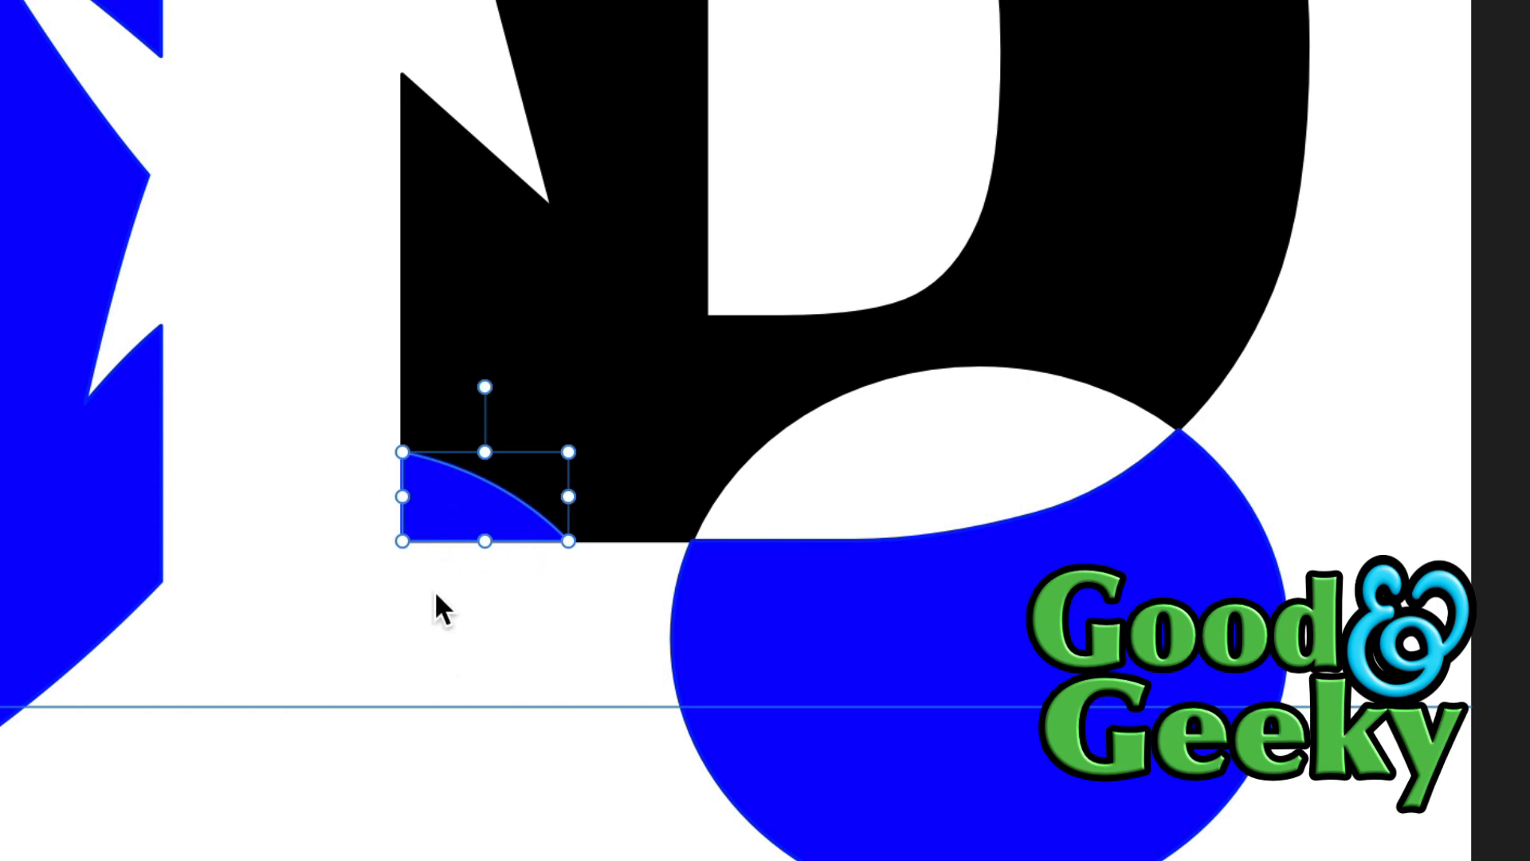
pyautogui.moveTo(884, 585); pyautogui.dragTo(903, 670)
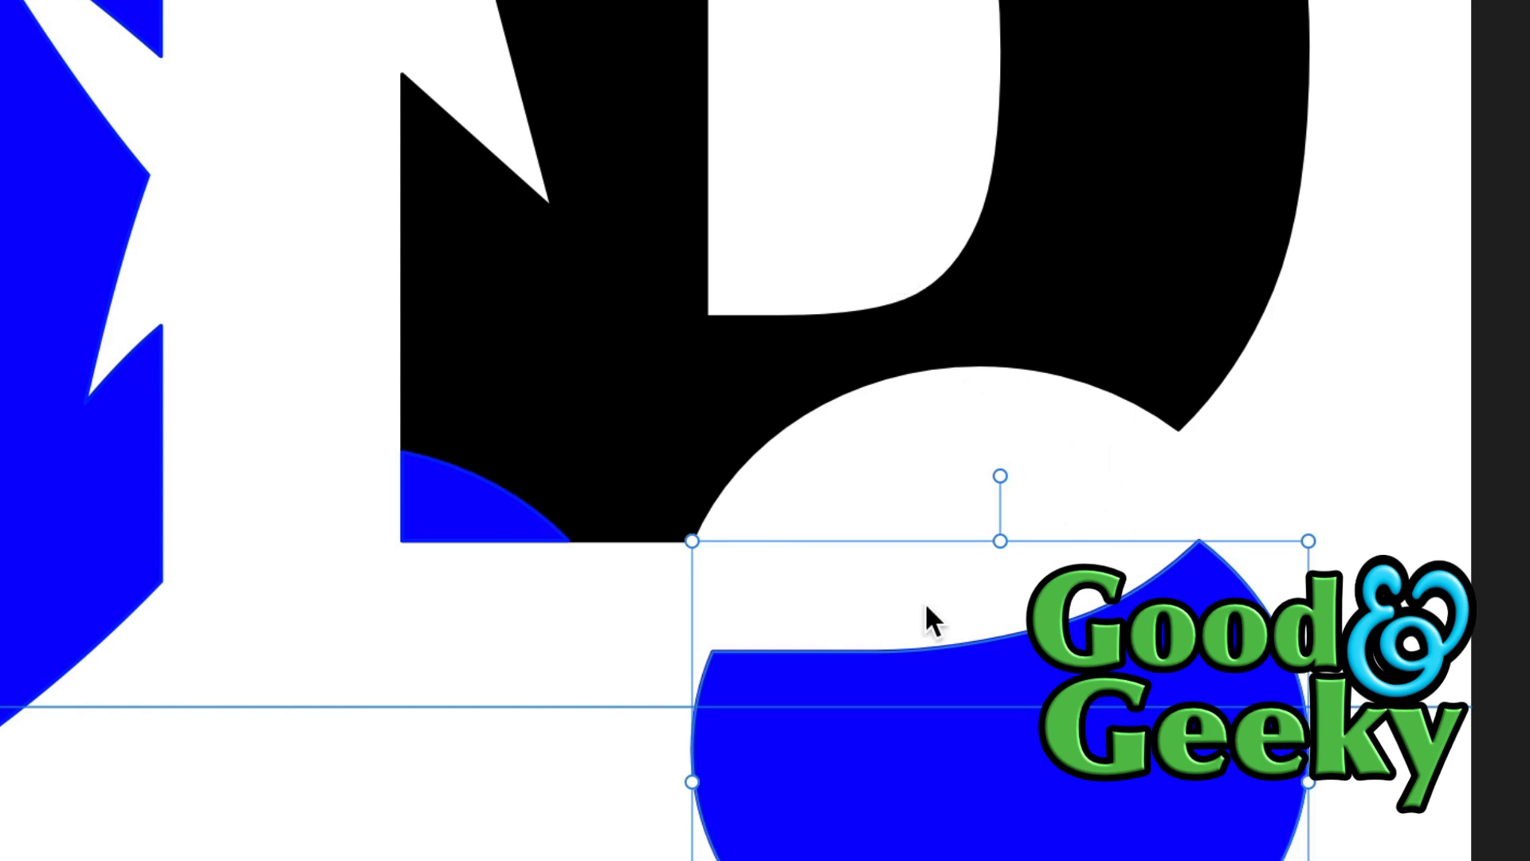
pyautogui.hotkey('ctrl', 'z')
pyautogui.hotkey('ctrl', 'z')
pyautogui.press('Escape')
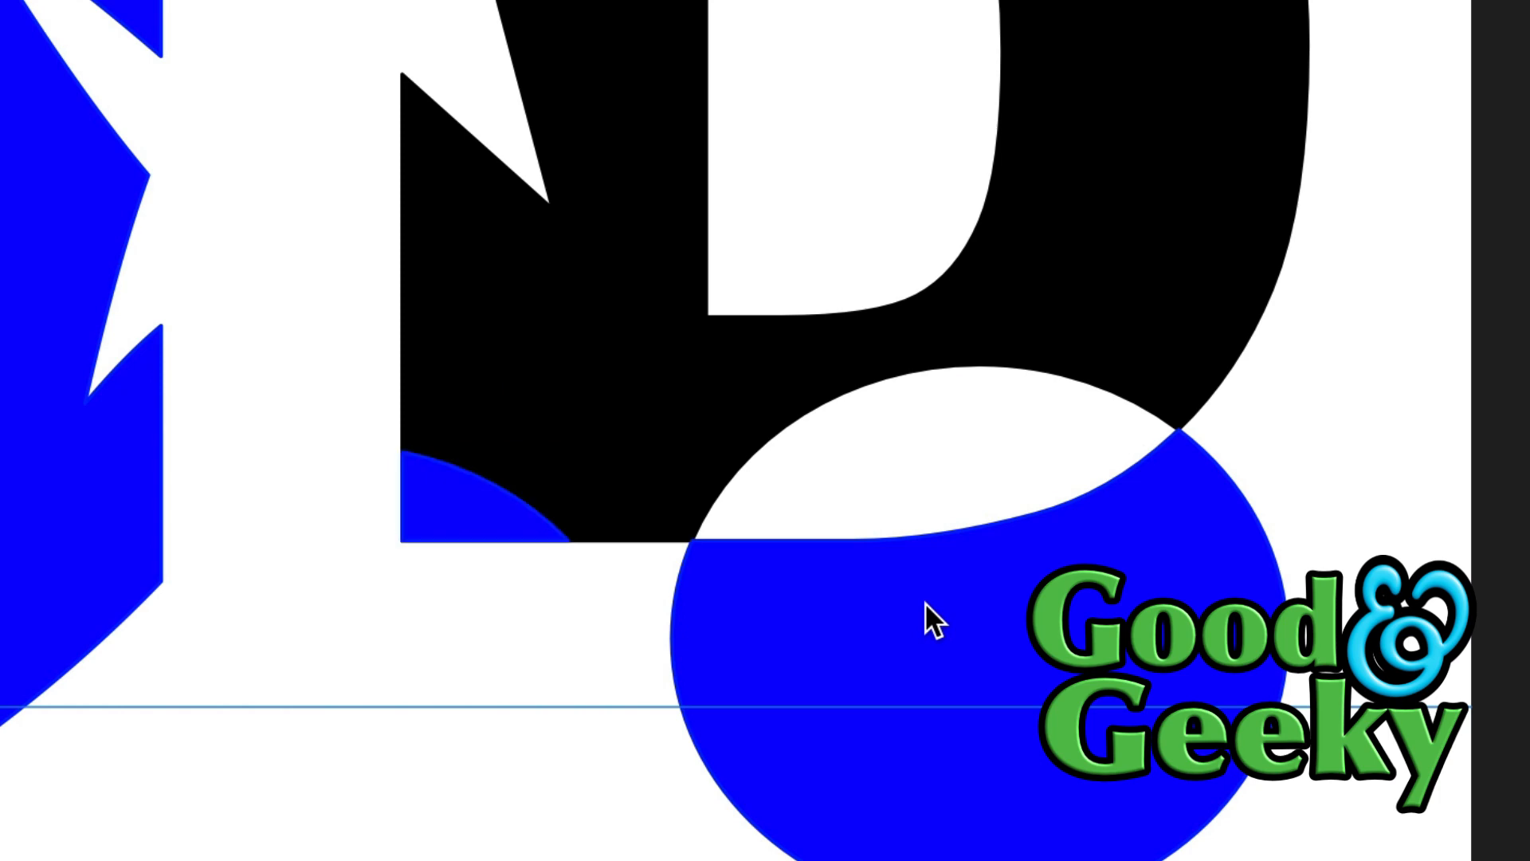
# Try the Shape Builder's marquee drag method around the whole lettering and both ellipses
pyautogui.hotkey('ctrl', '0')
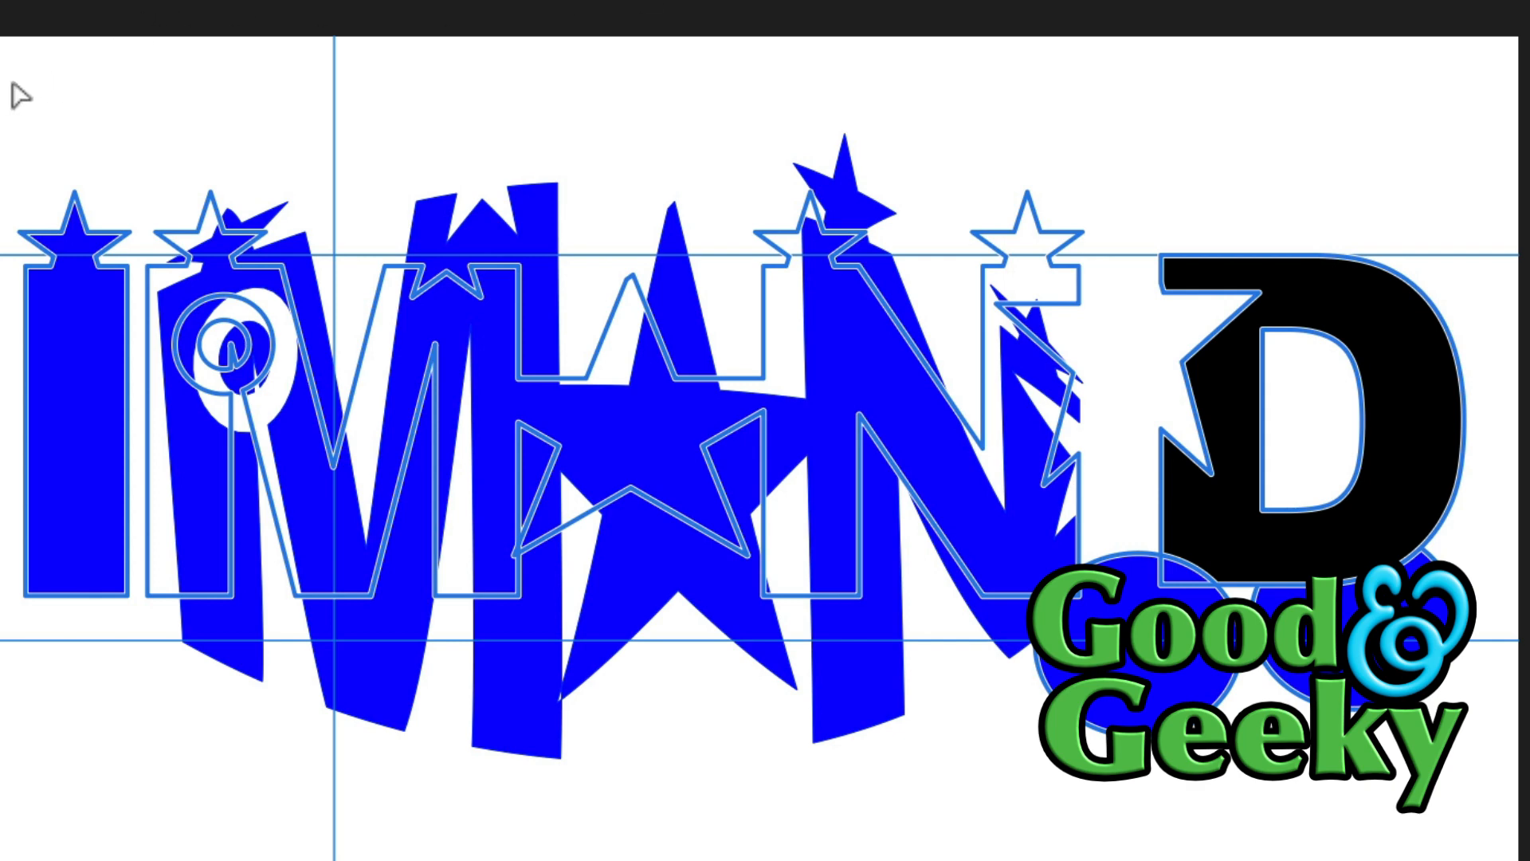
pyautogui.moveTo(2, 82)
pyautogui.mouseDown()
pyautogui.moveTo(342, 232)
pyautogui.moveTo(424, 312)
pyautogui.moveTo(605, 335)
pyautogui.moveTo(830, 484)
pyautogui.moveTo(1011, 491)
pyautogui.moveTo(1261, 672)
pyautogui.moveTo(1344, 674)
pyautogui.moveTo(1484, 783)
pyautogui.mouseUp()
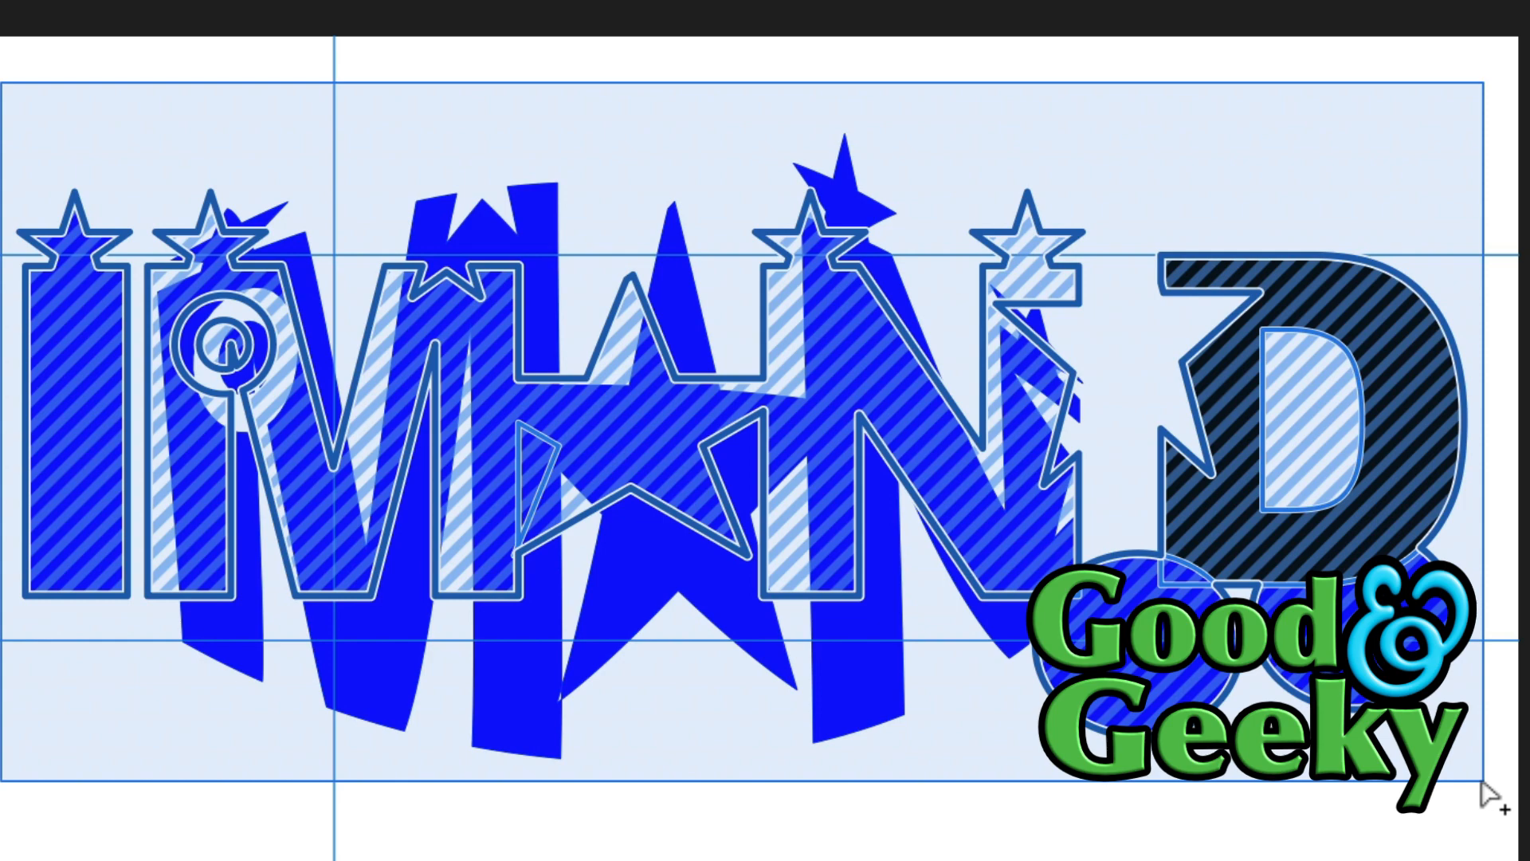
pyautogui.moveTo(1483, 783); pyautogui.dragTo(1492, 789)
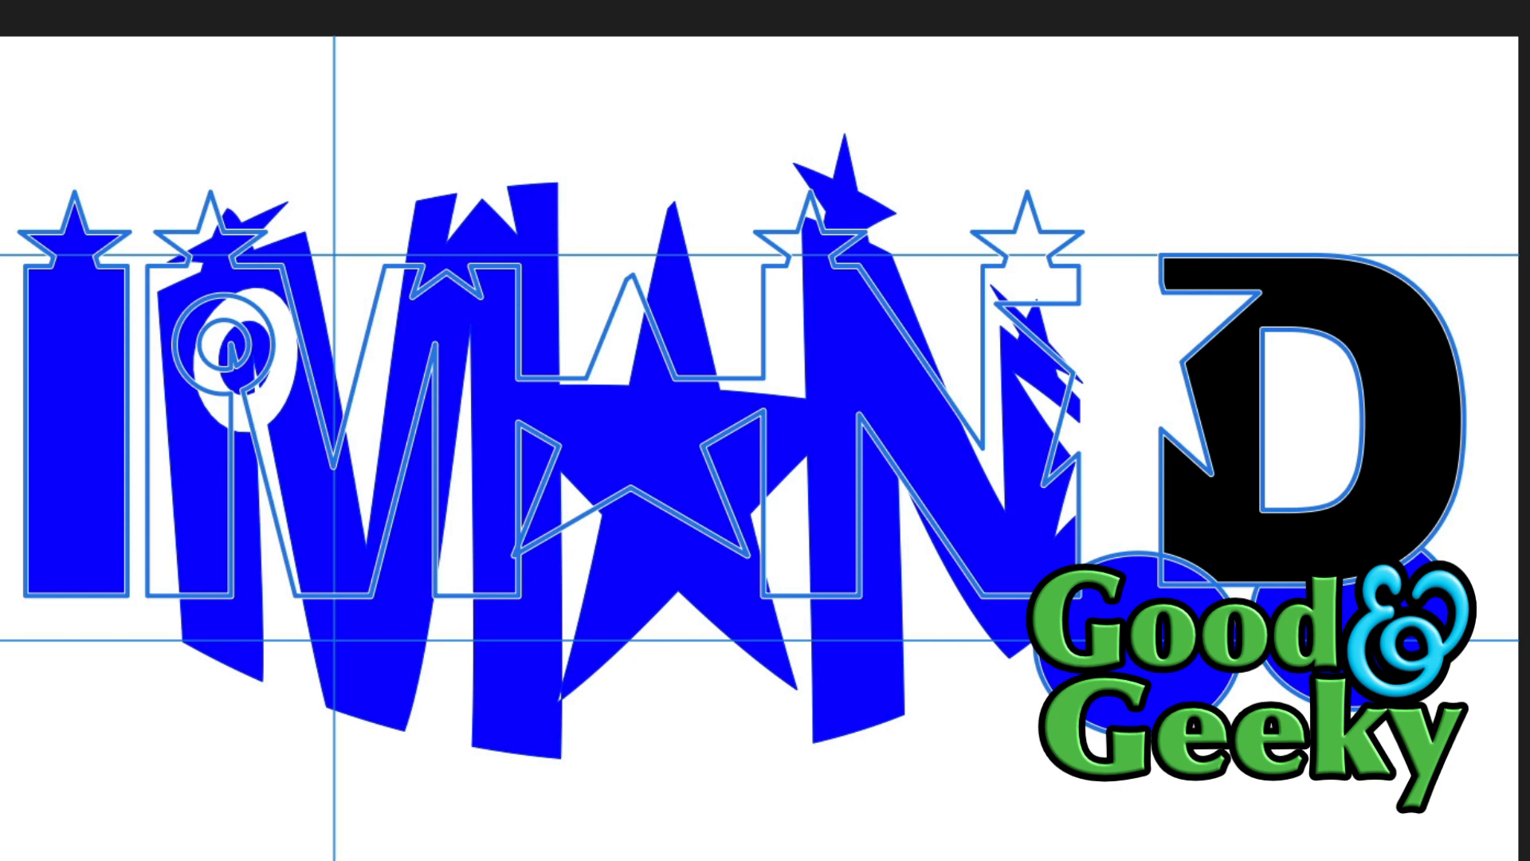
# Try merging the ellipses, D, warped lettering and letter I with Shape Builder strokes, undoing the first merge
pyautogui.moveTo(1347, 626)
pyautogui.mouseDown()
pyautogui.moveTo(1297, 540)
pyautogui.moveTo(1195, 539)
pyautogui.moveTo(1191, 603)
pyautogui.moveTo(1074, 609)
pyautogui.moveTo(1019, 544)
pyautogui.mouseUp()
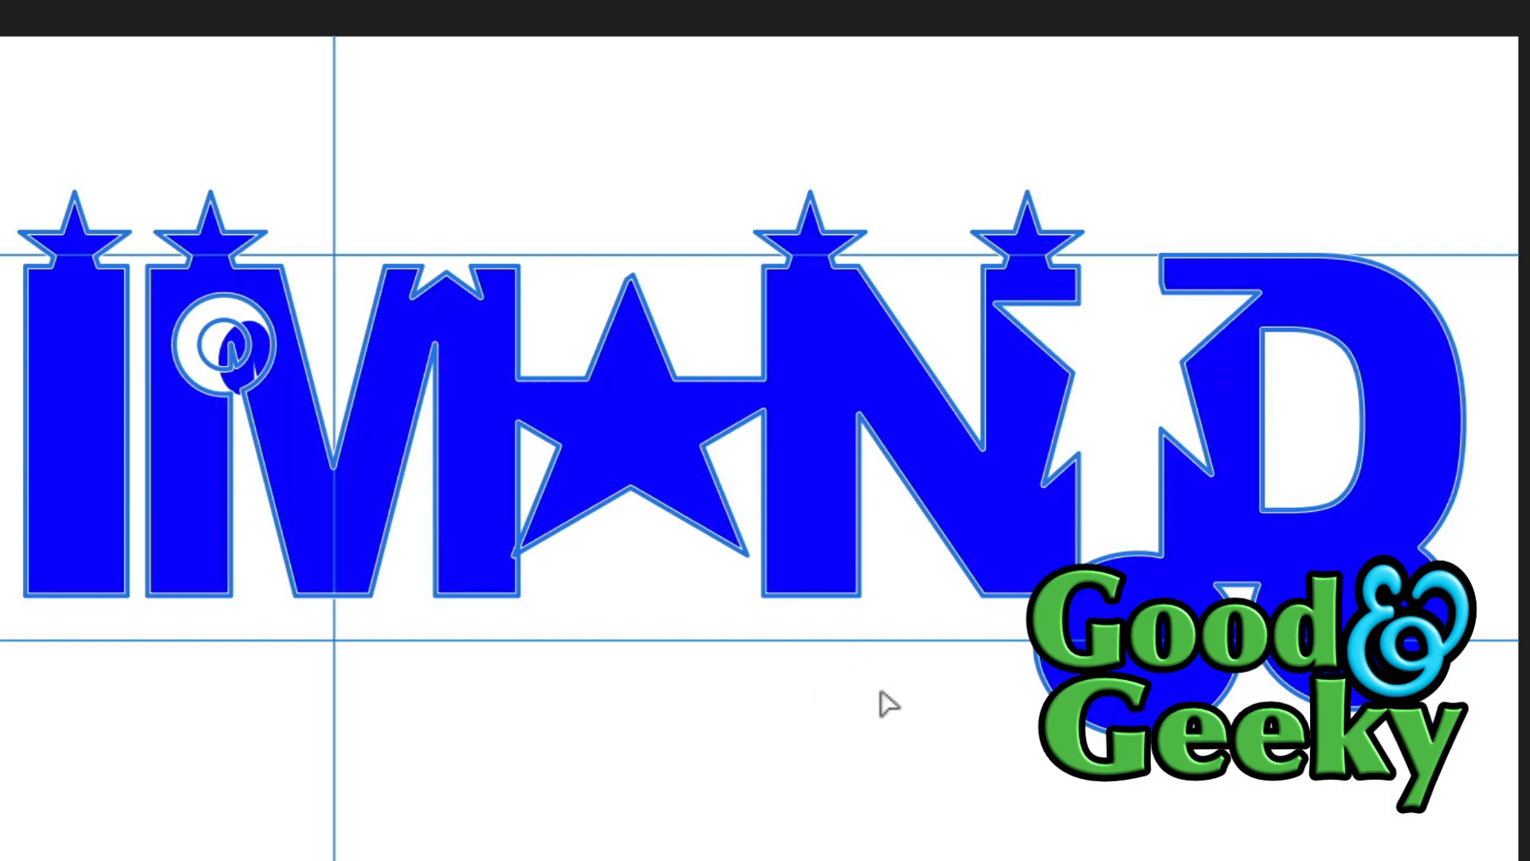
pyautogui.hotkey('ctrl', 'z')
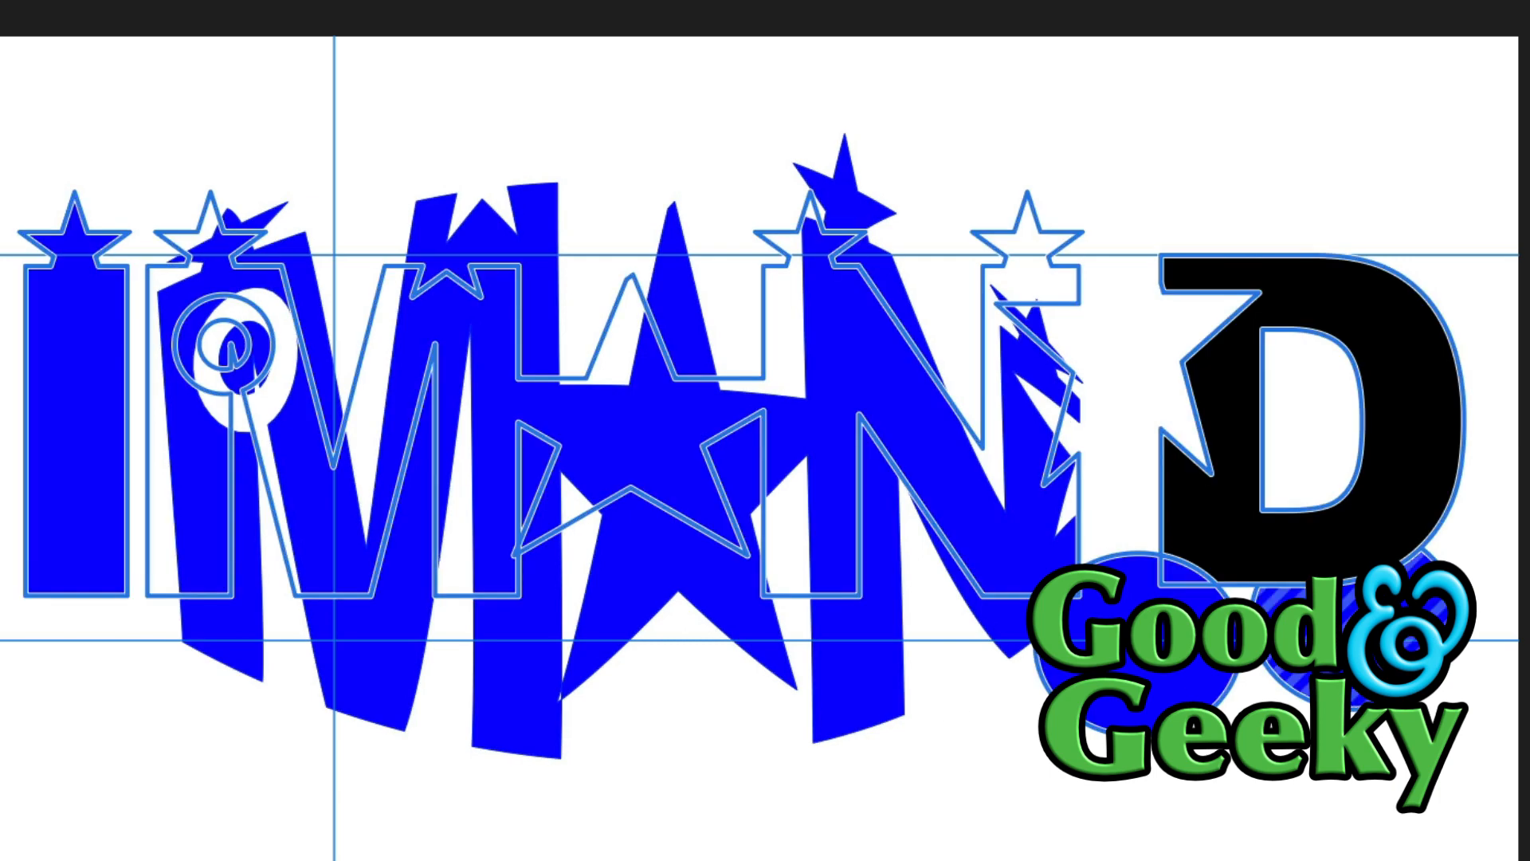
pyautogui.moveTo(1339, 568)
pyautogui.mouseDown()
pyautogui.moveTo(1235, 540)
pyautogui.moveTo(1173, 550)
pyautogui.moveTo(1143, 656)
pyautogui.moveTo(1074, 596)
pyautogui.moveTo(1024, 584)
pyautogui.moveTo(1019, 628)
pyautogui.moveTo(969, 625)
pyautogui.moveTo(849, 701)
pyautogui.moveTo(835, 651)
pyautogui.mouseUp()
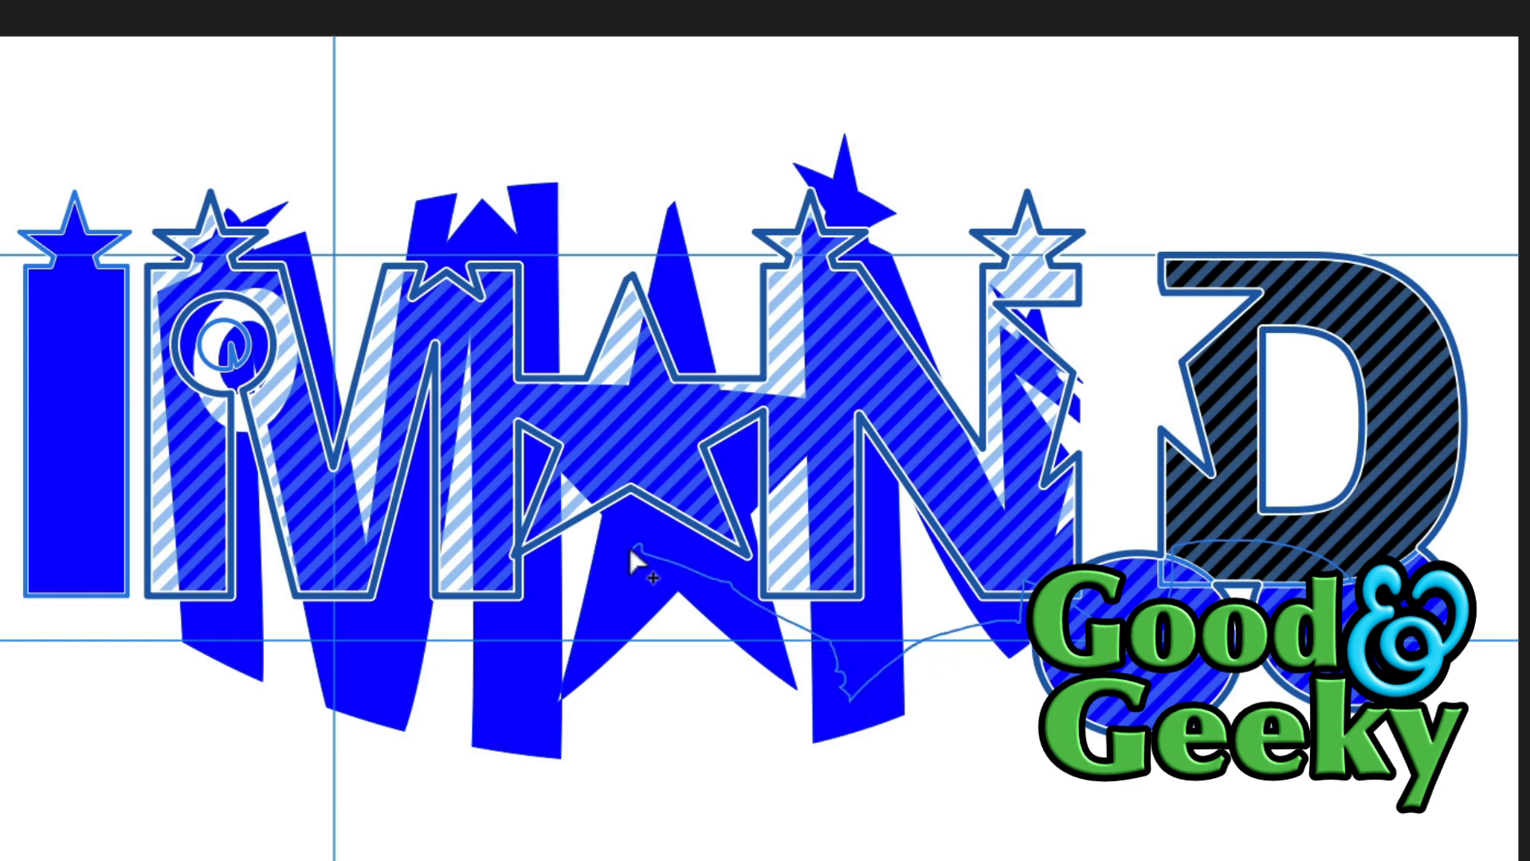
pyautogui.moveTo(586, 590)
pyautogui.mouseDown()
pyautogui.moveTo(455, 637)
pyautogui.moveTo(445, 620)
pyautogui.moveTo(333, 603)
pyautogui.moveTo(71, 479)
pyautogui.mouseUp()
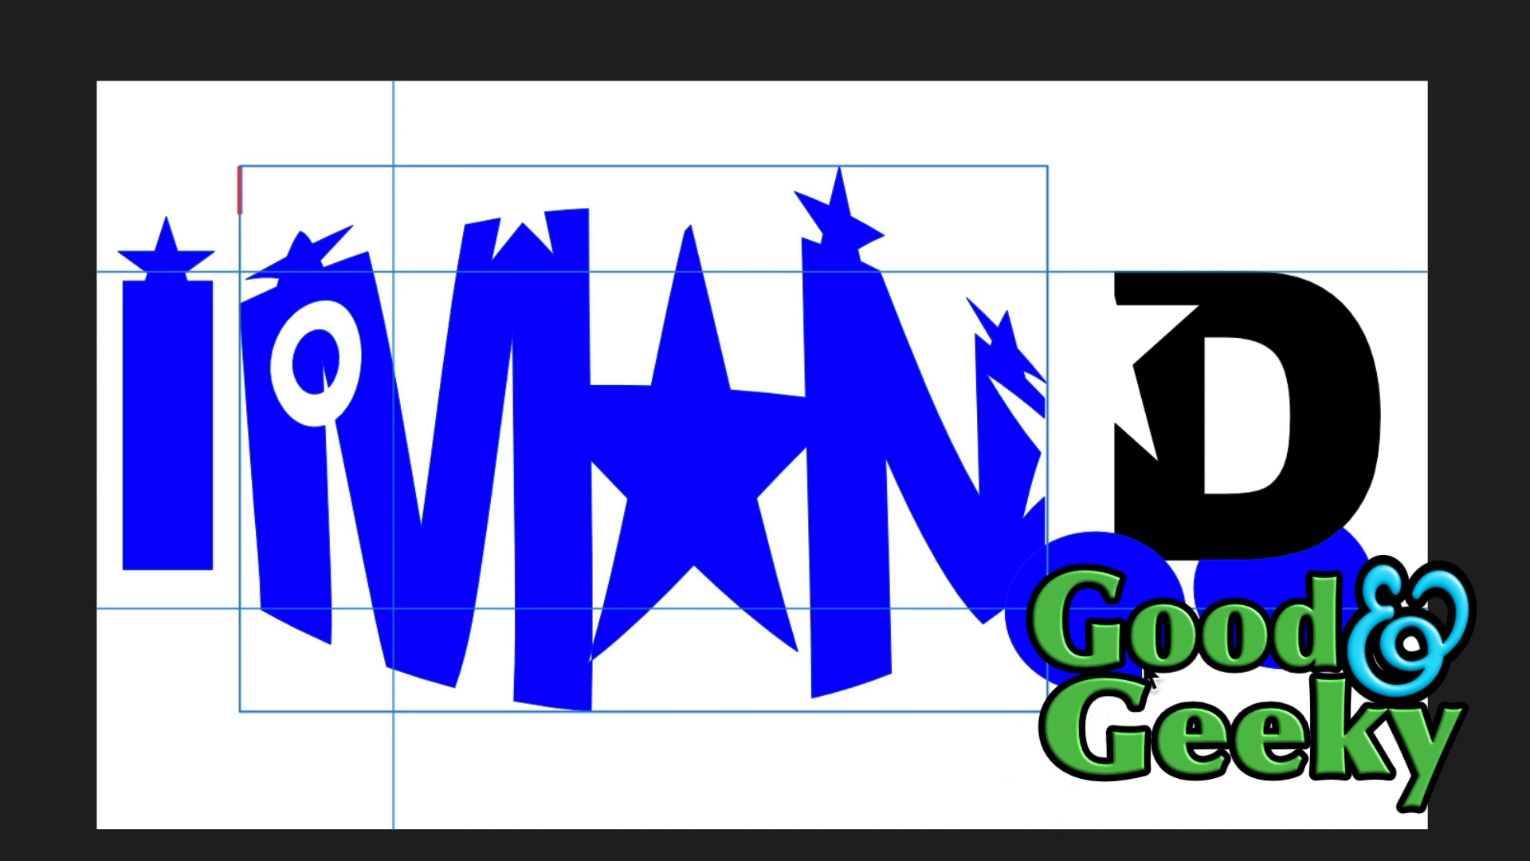
# Add the D, both ellipses and the letter I to the selected warped lettering and activate the Shape Builder
pyautogui.click(1163, 520)
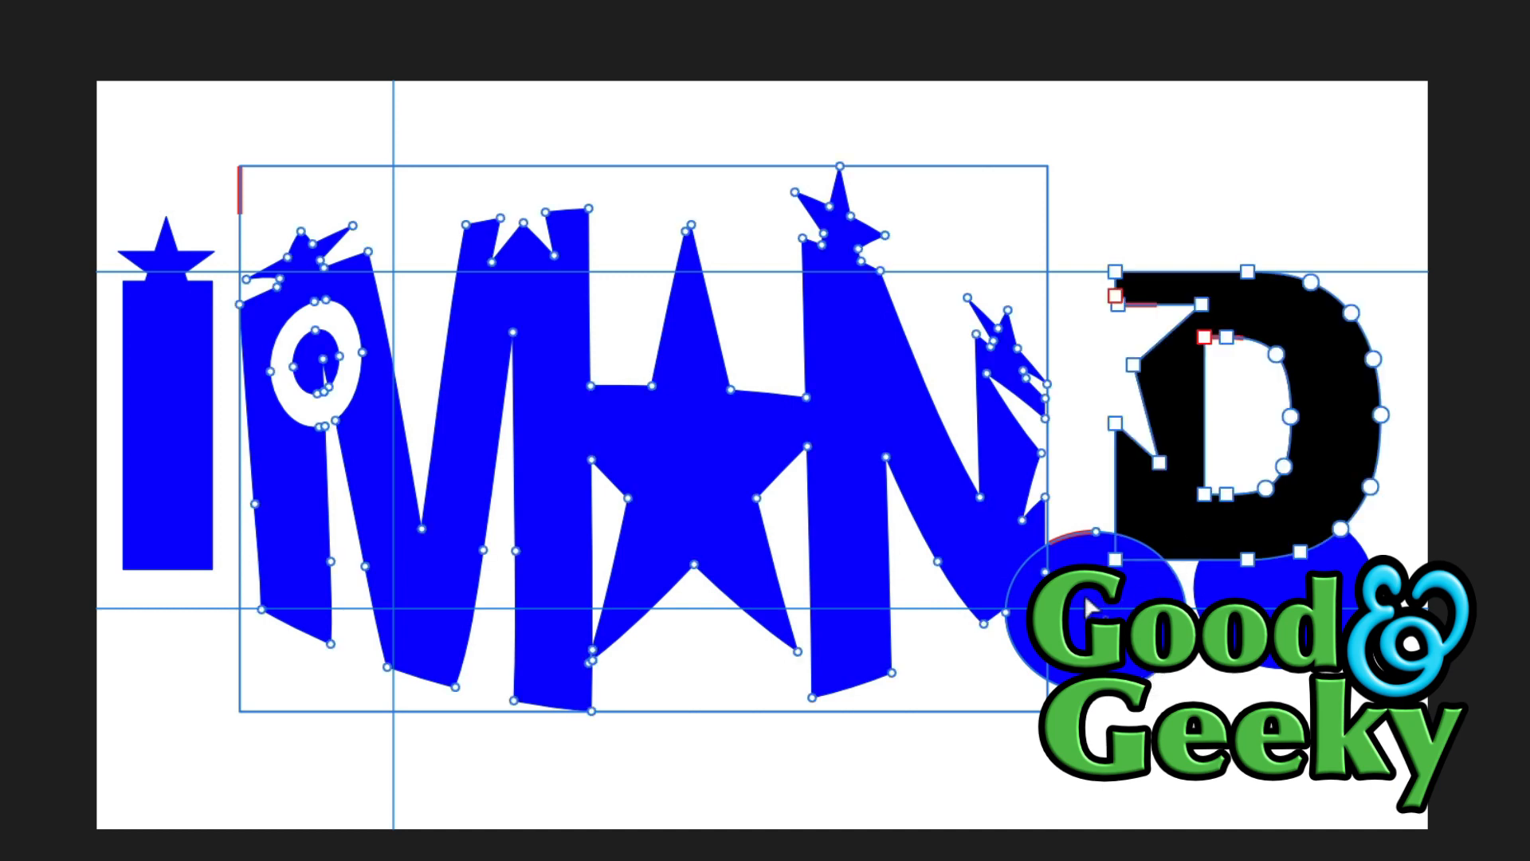
pyautogui.click(1267, 665)
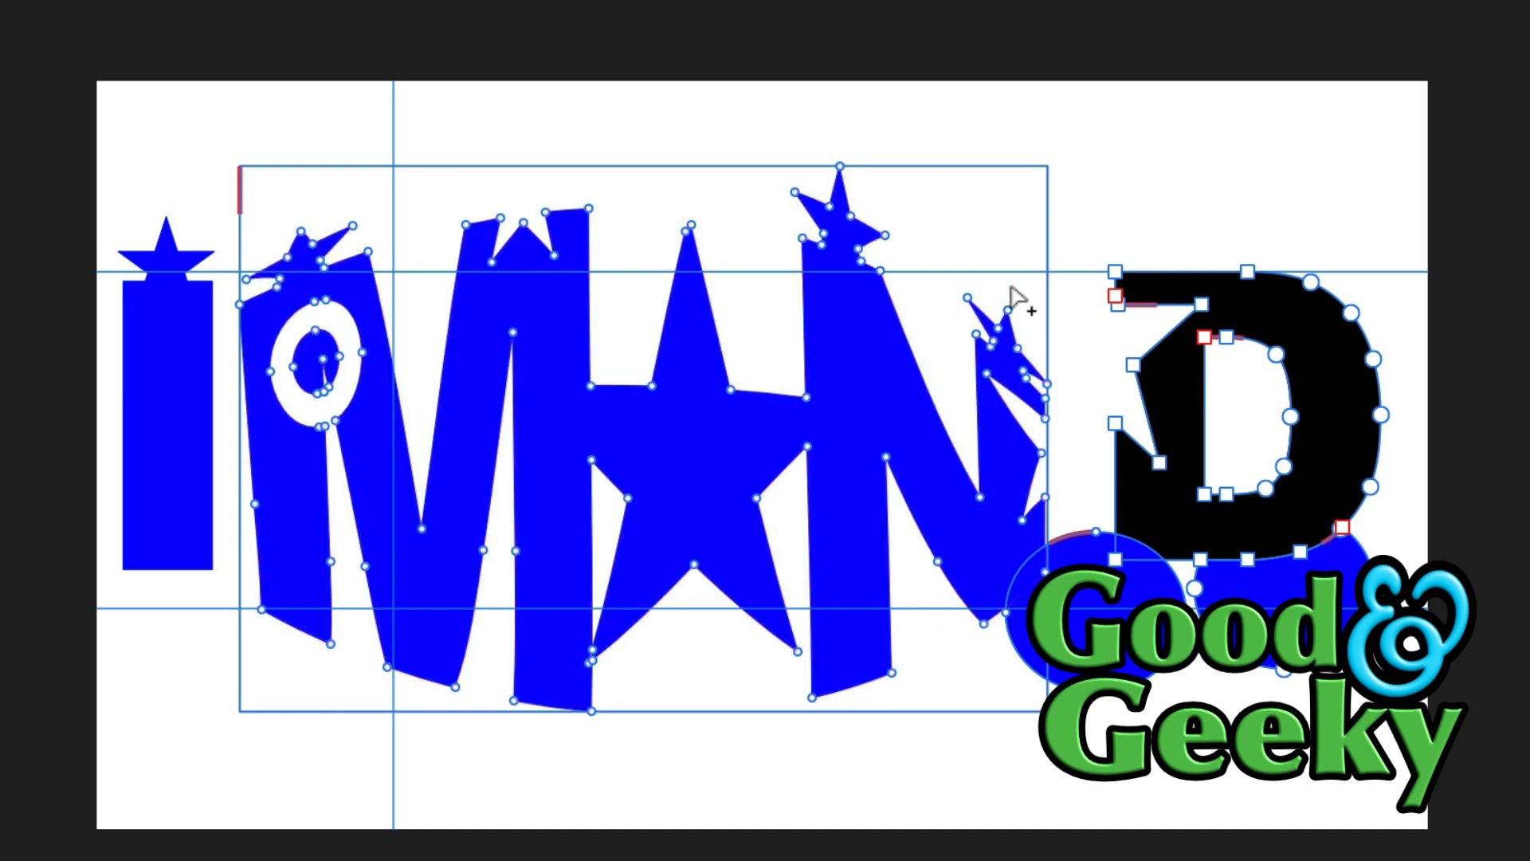
pyautogui.keyDown('shift'); pyautogui.click(148, 405); pyautogui.keyUp('shift')
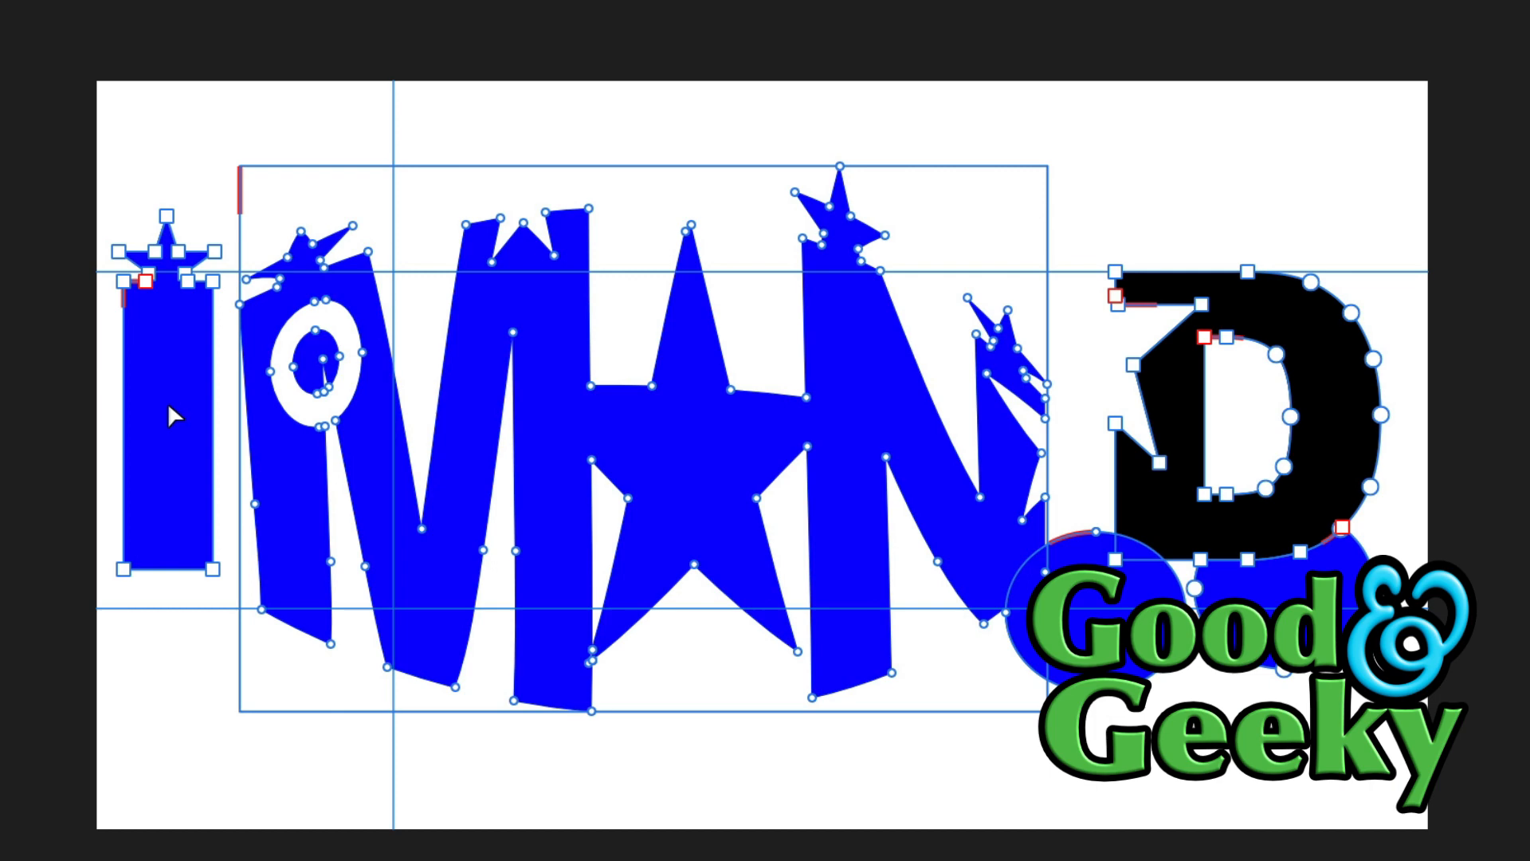
pyautogui.press('v')
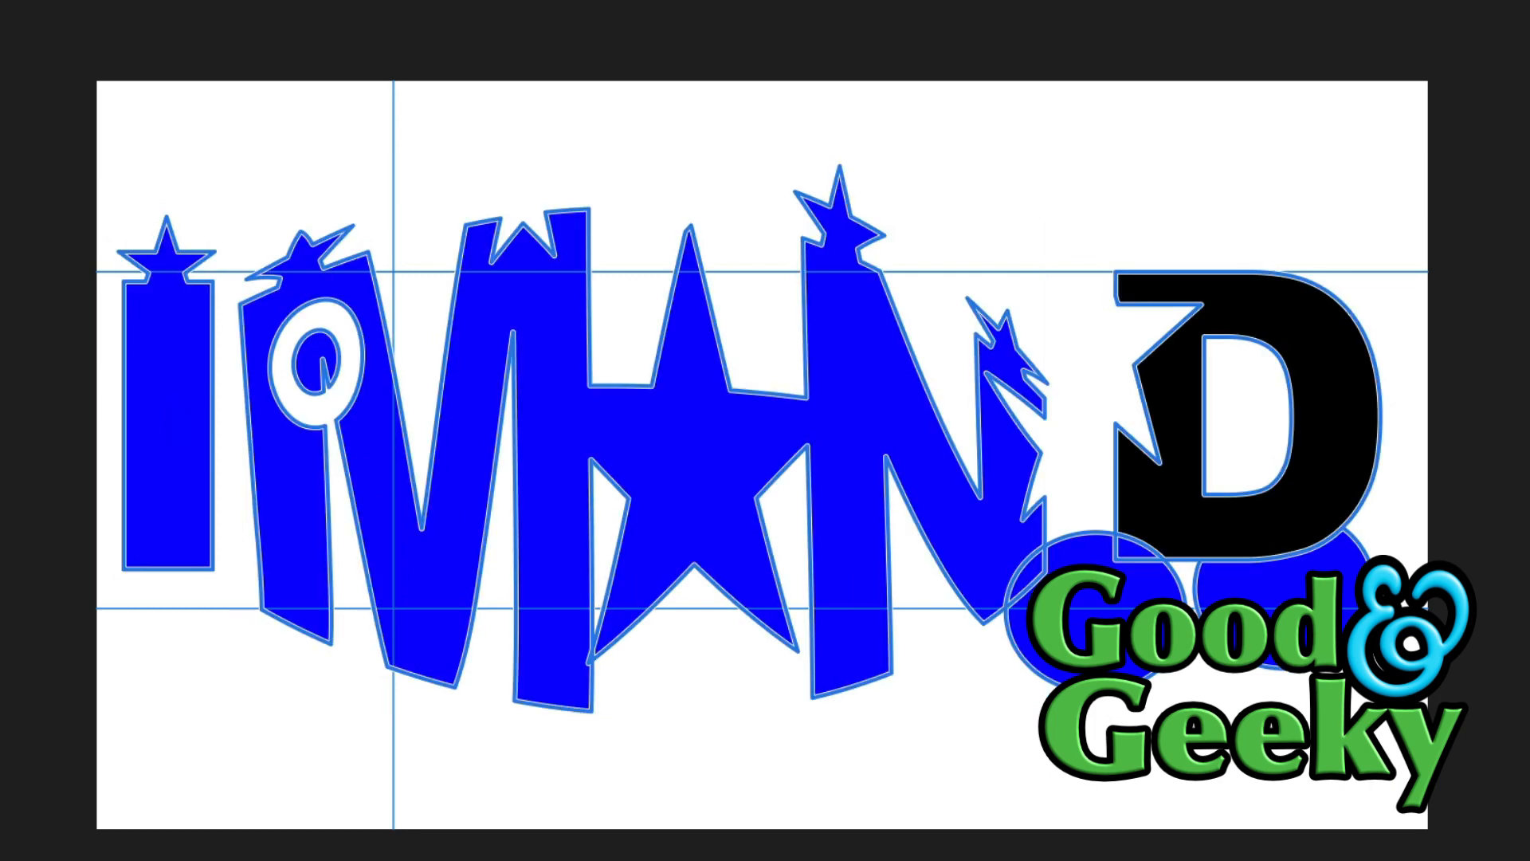
# Try merging the ellipses, D, warped lettering and letter I using the Shape Builder's add action
pyautogui.moveTo(1323, 585)
pyautogui.mouseDown()
pyautogui.moveTo(1222, 540)
pyautogui.moveTo(1148, 542)
pyautogui.moveTo(1133, 582)
pyautogui.moveTo(1001, 571)
pyautogui.mouseUp()
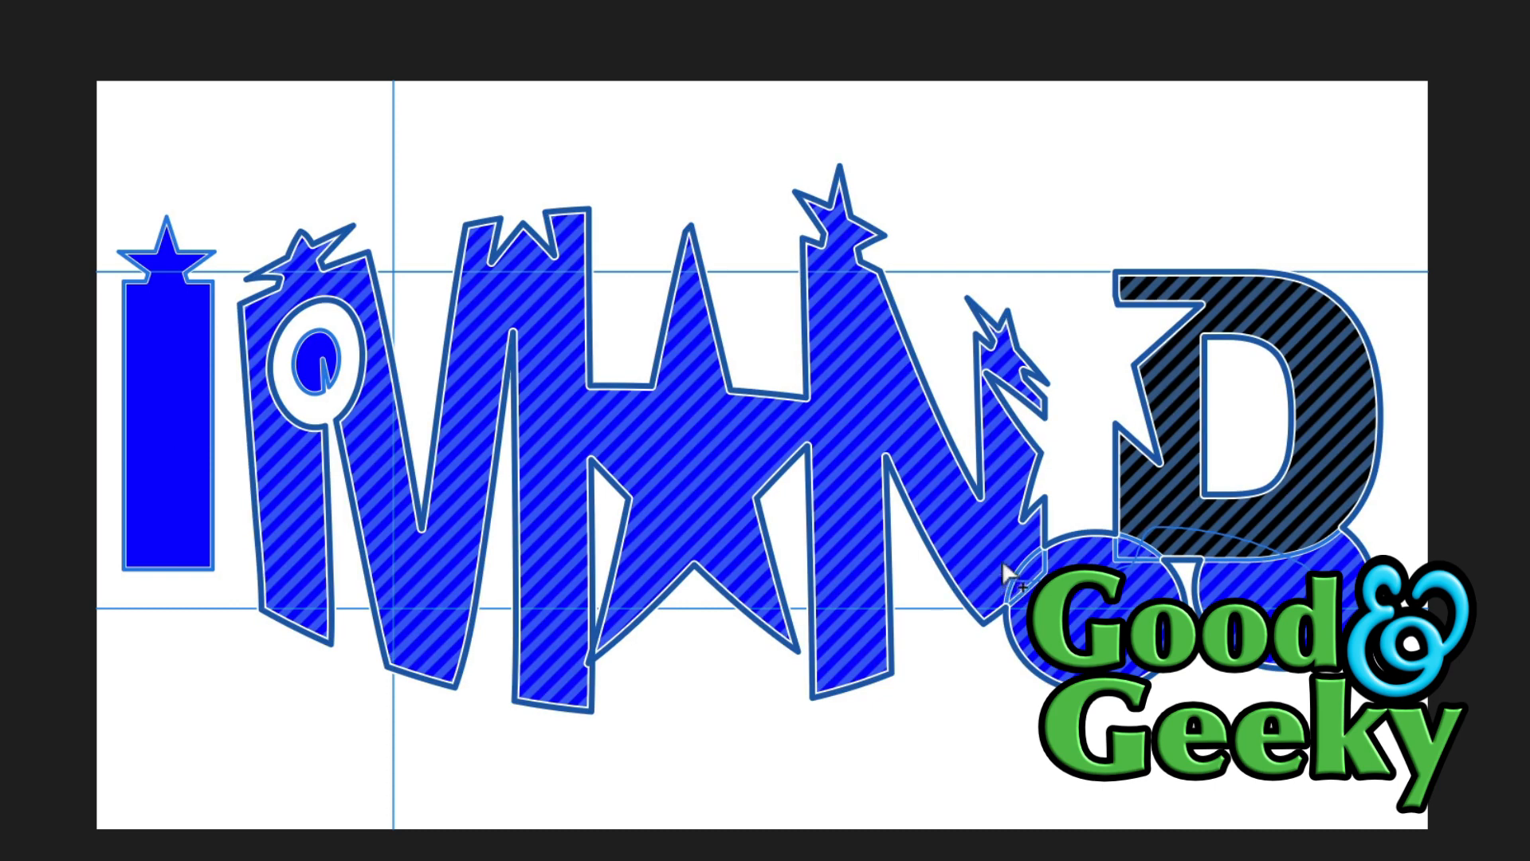
pyautogui.moveTo(993, 556); pyautogui.dragTo(988, 551)
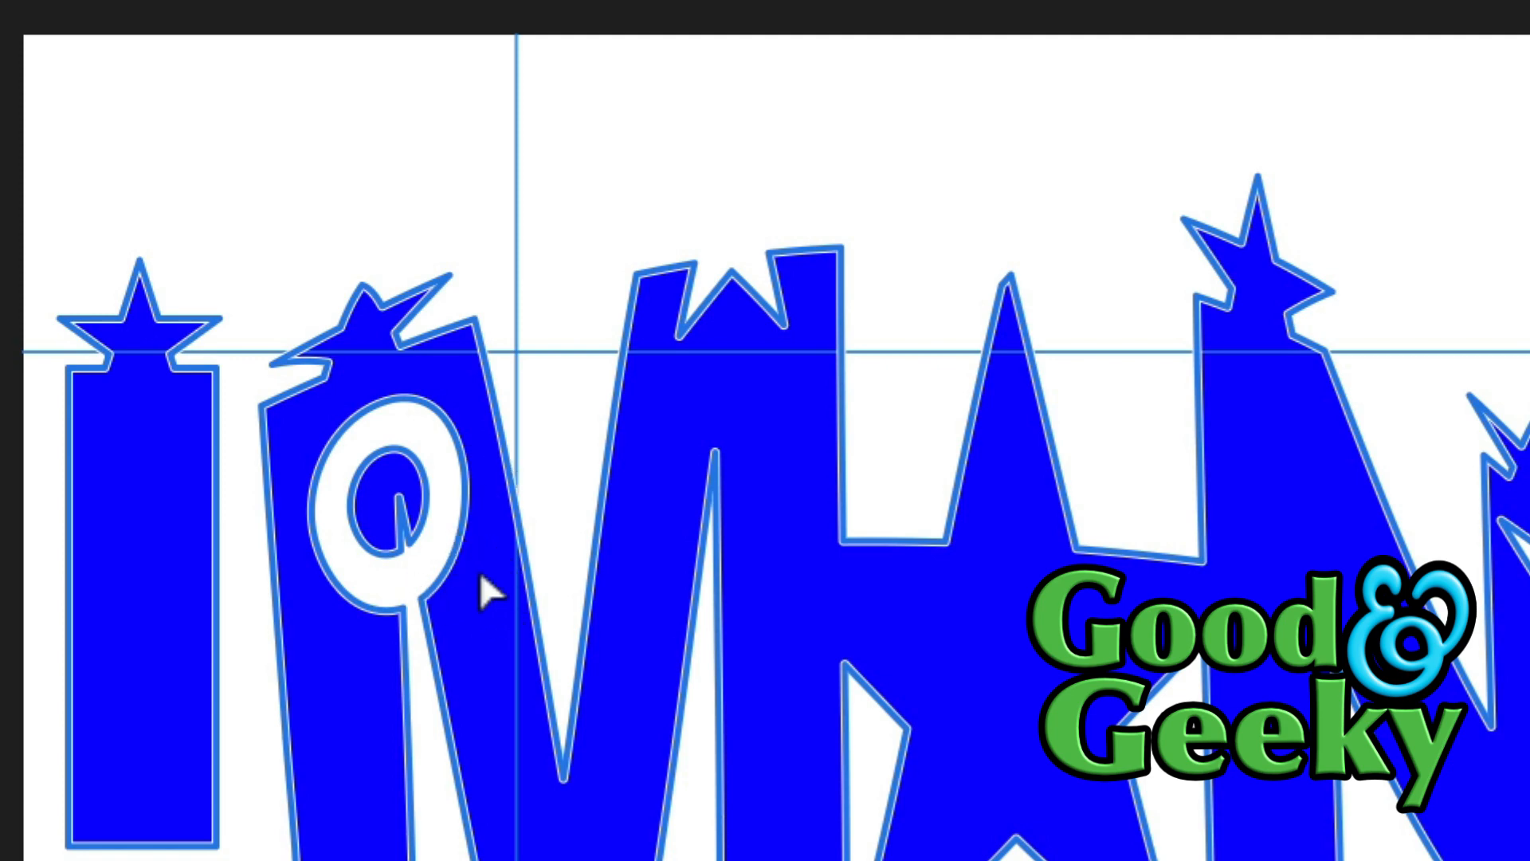
pyautogui.moveTo(480, 570)
pyautogui.mouseDown()
pyautogui.moveTo(369, 490)
pyautogui.moveTo(122, 491)
pyautogui.mouseUp()
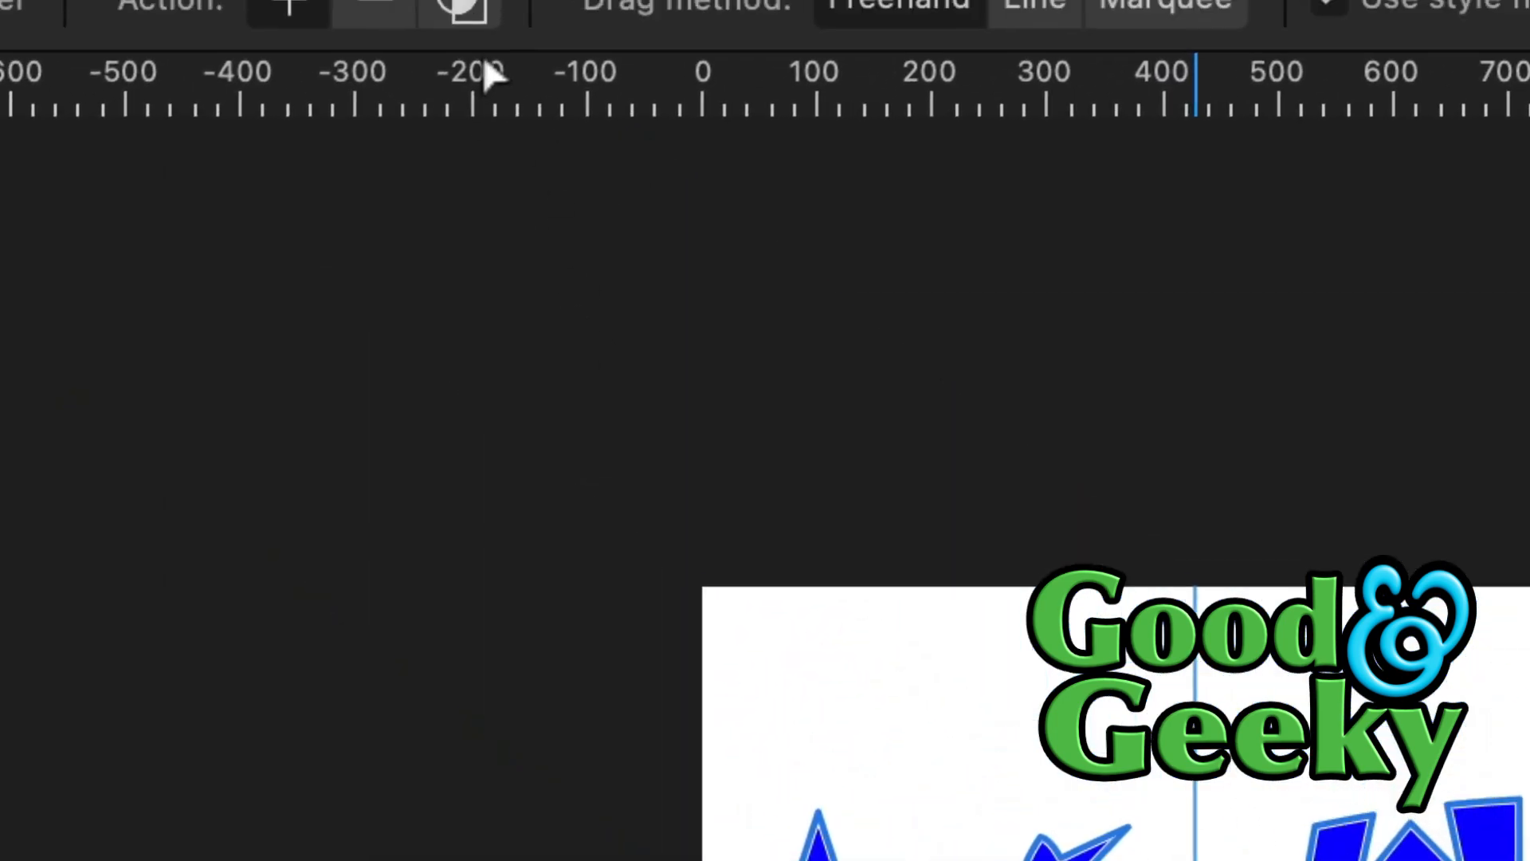
pyautogui.press('v')
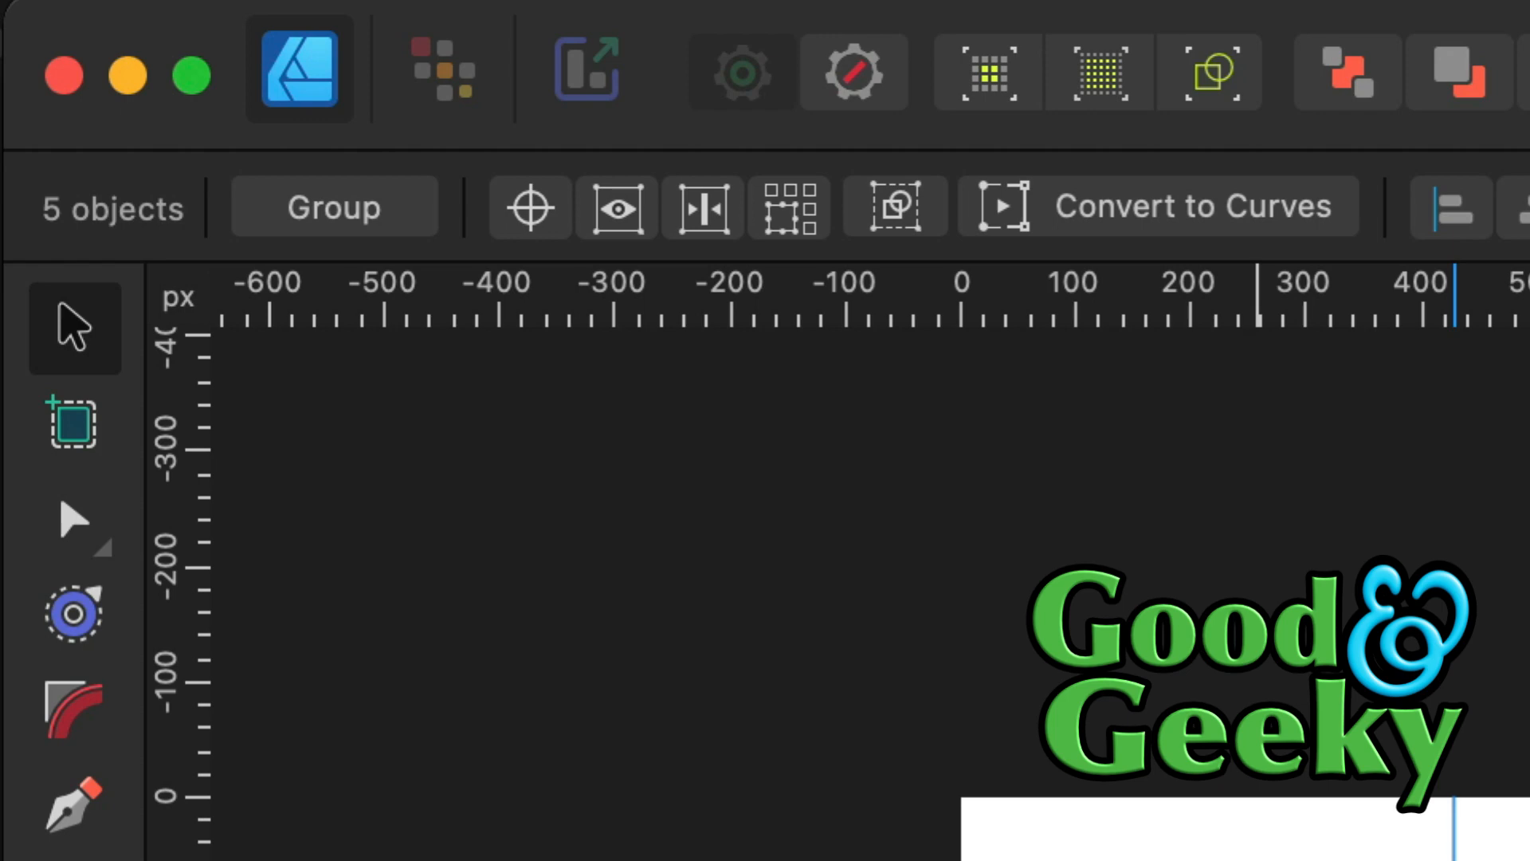
# Set the Shape Builder to create a new shape, combine all five objects from the right ellipse to the letter I, and deselect
pyautogui.press('x')
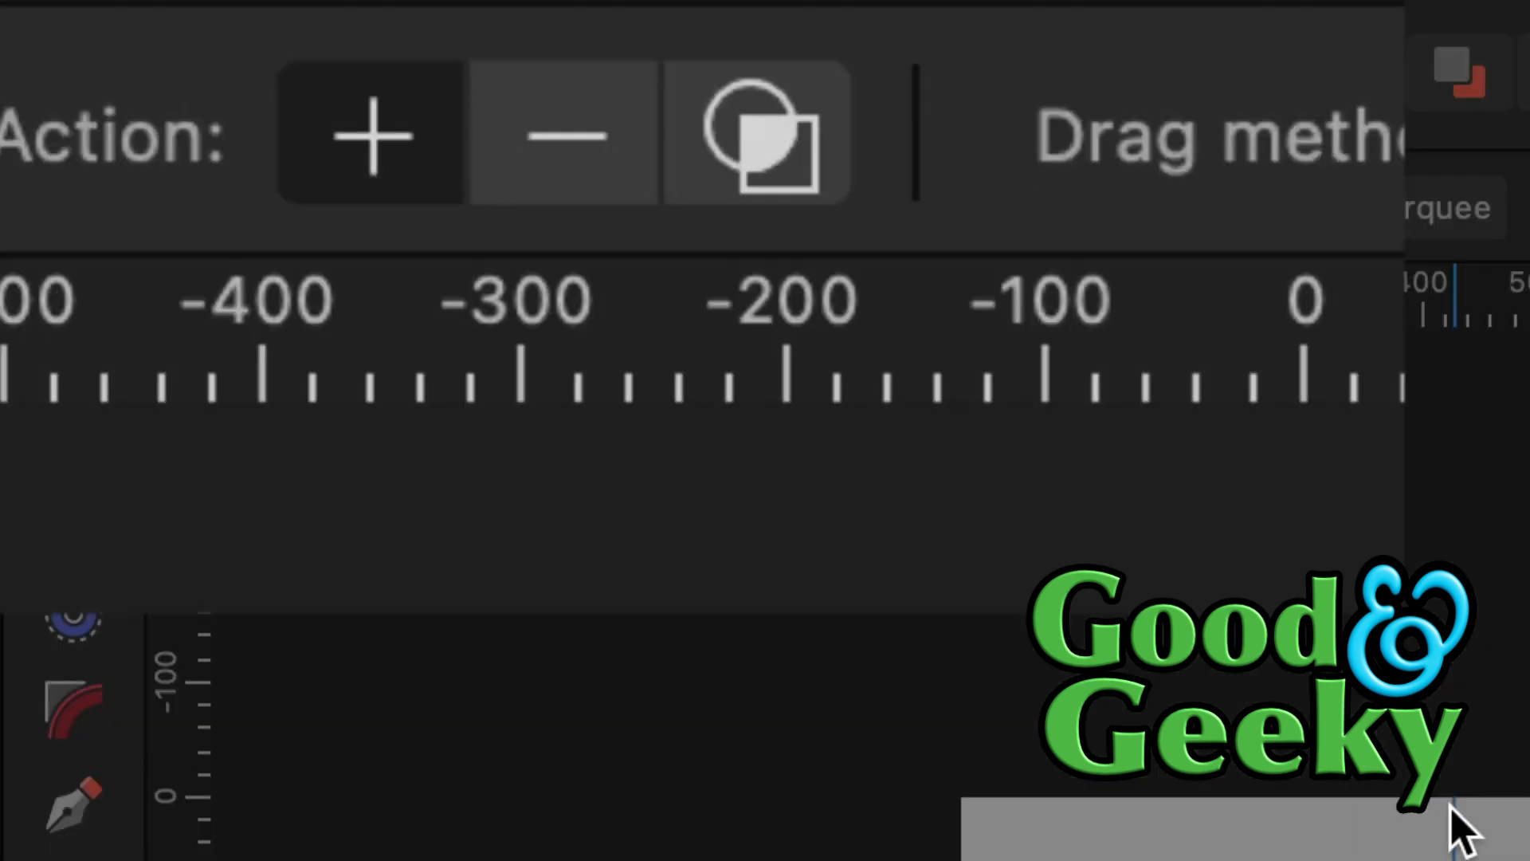
pyautogui.click(811, 170)
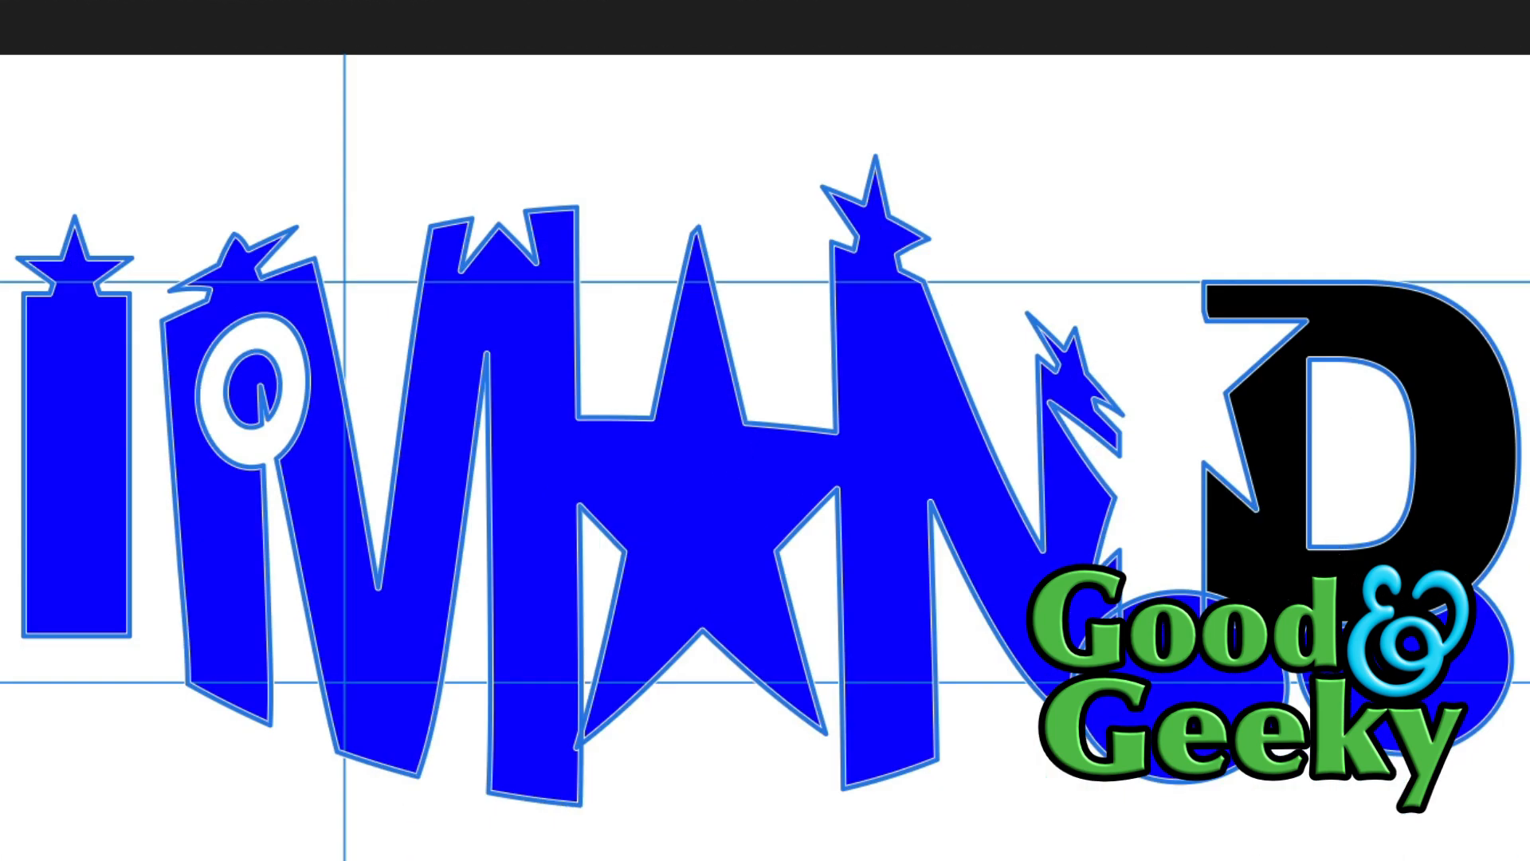
pyautogui.moveTo(1414, 649)
pyautogui.mouseDown()
pyautogui.moveTo(1295, 596)
pyautogui.moveTo(1241, 593)
pyautogui.moveTo(1161, 668)
pyautogui.moveTo(784, 517)
pyautogui.moveTo(415, 415)
pyautogui.moveTo(110, 381)
pyautogui.mouseUp()
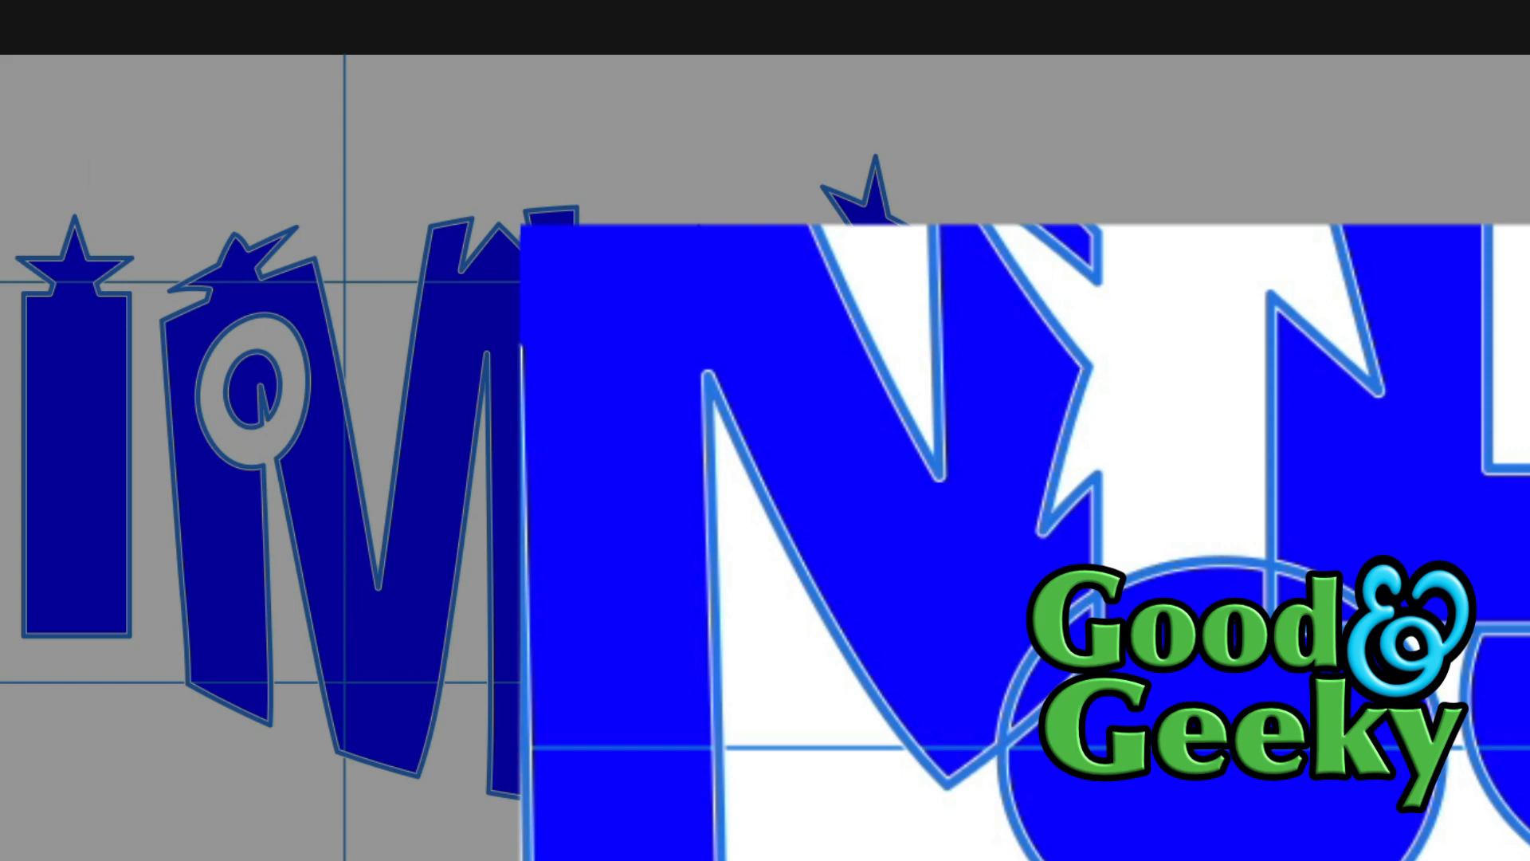
pyautogui.press('v')
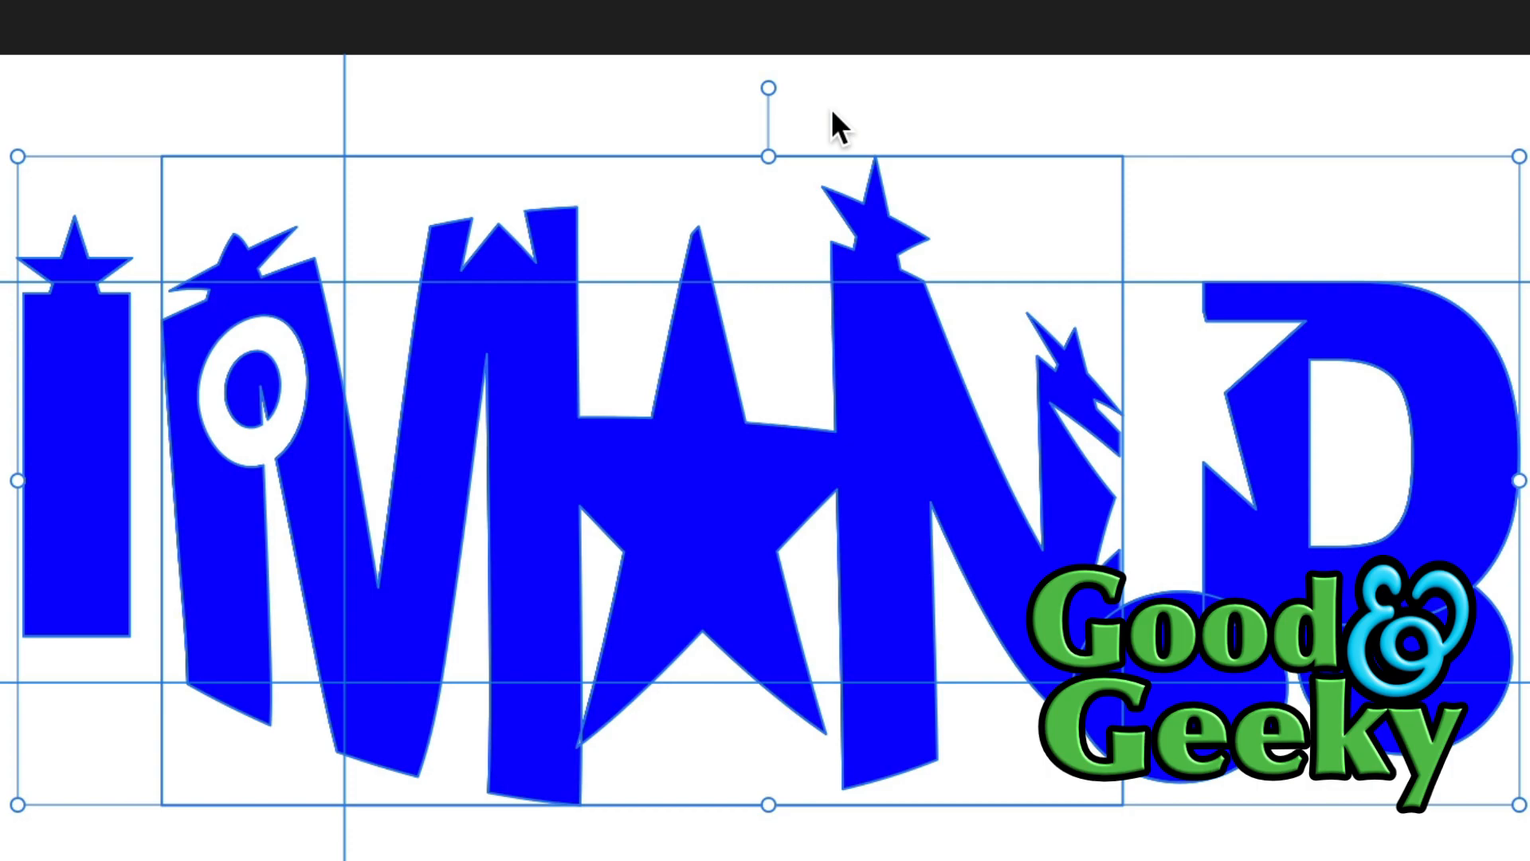
pyautogui.click(843, 109)
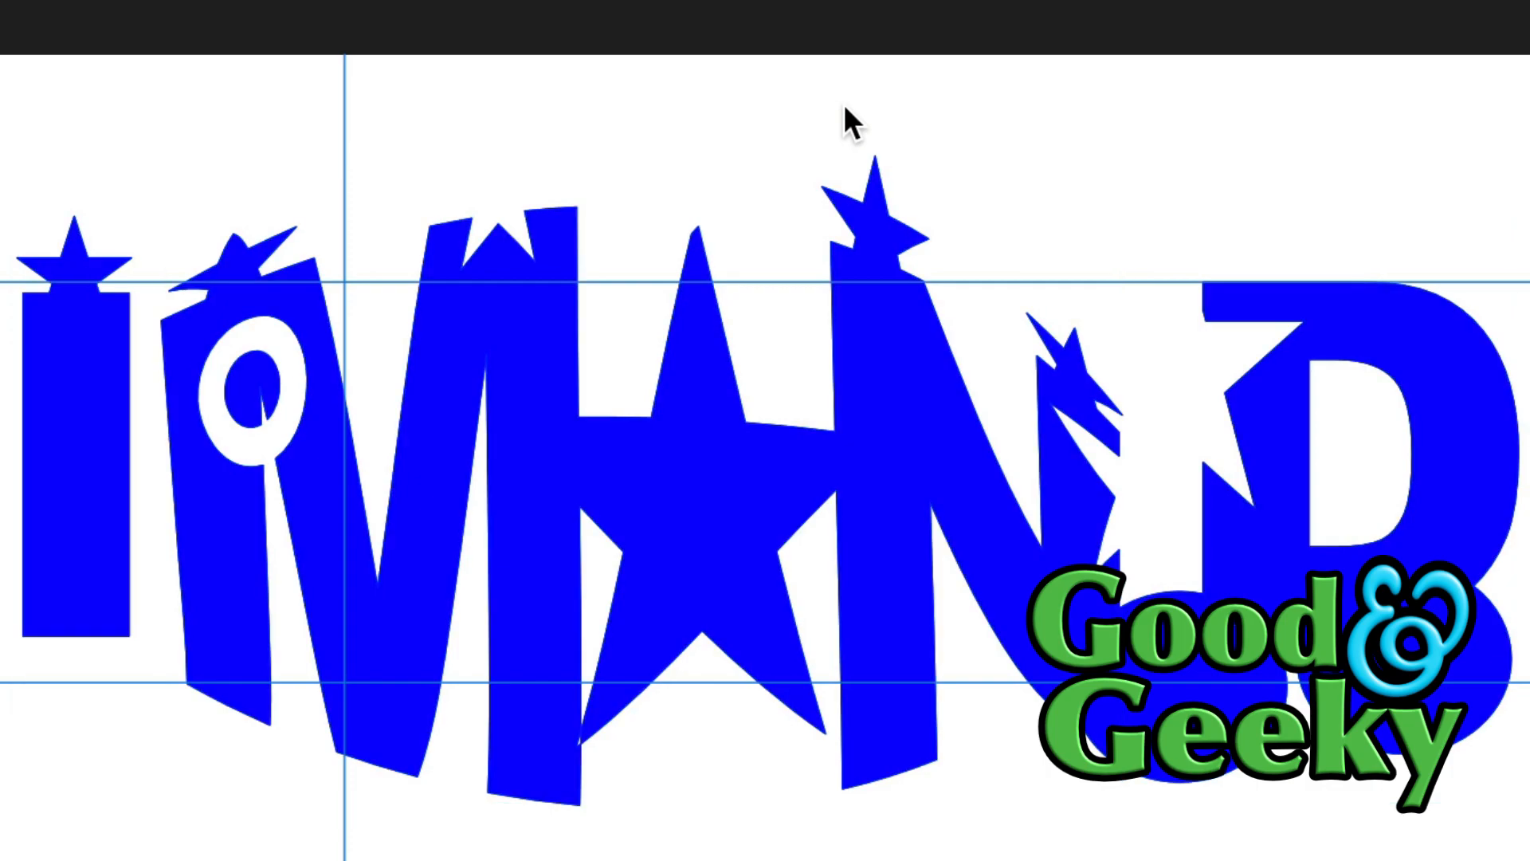
# Move the new combined shape up off the originals and scale it down to about a quarter of its size
pyautogui.moveTo(892, 408); pyautogui.dragTo(916, 283)
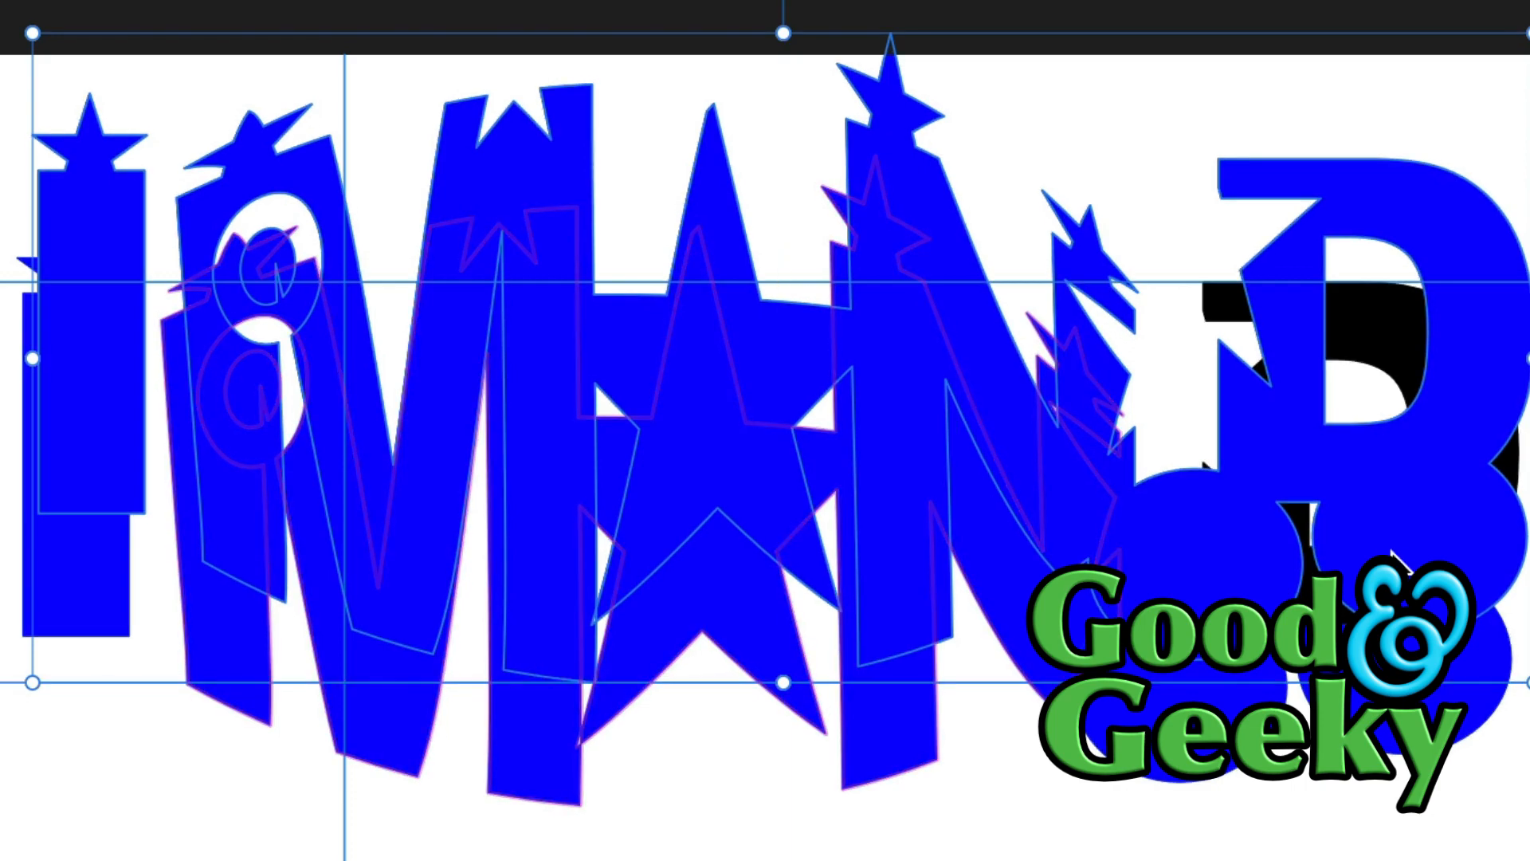
pyautogui.moveTo(1526, 683); pyautogui.dragTo(387, 267)
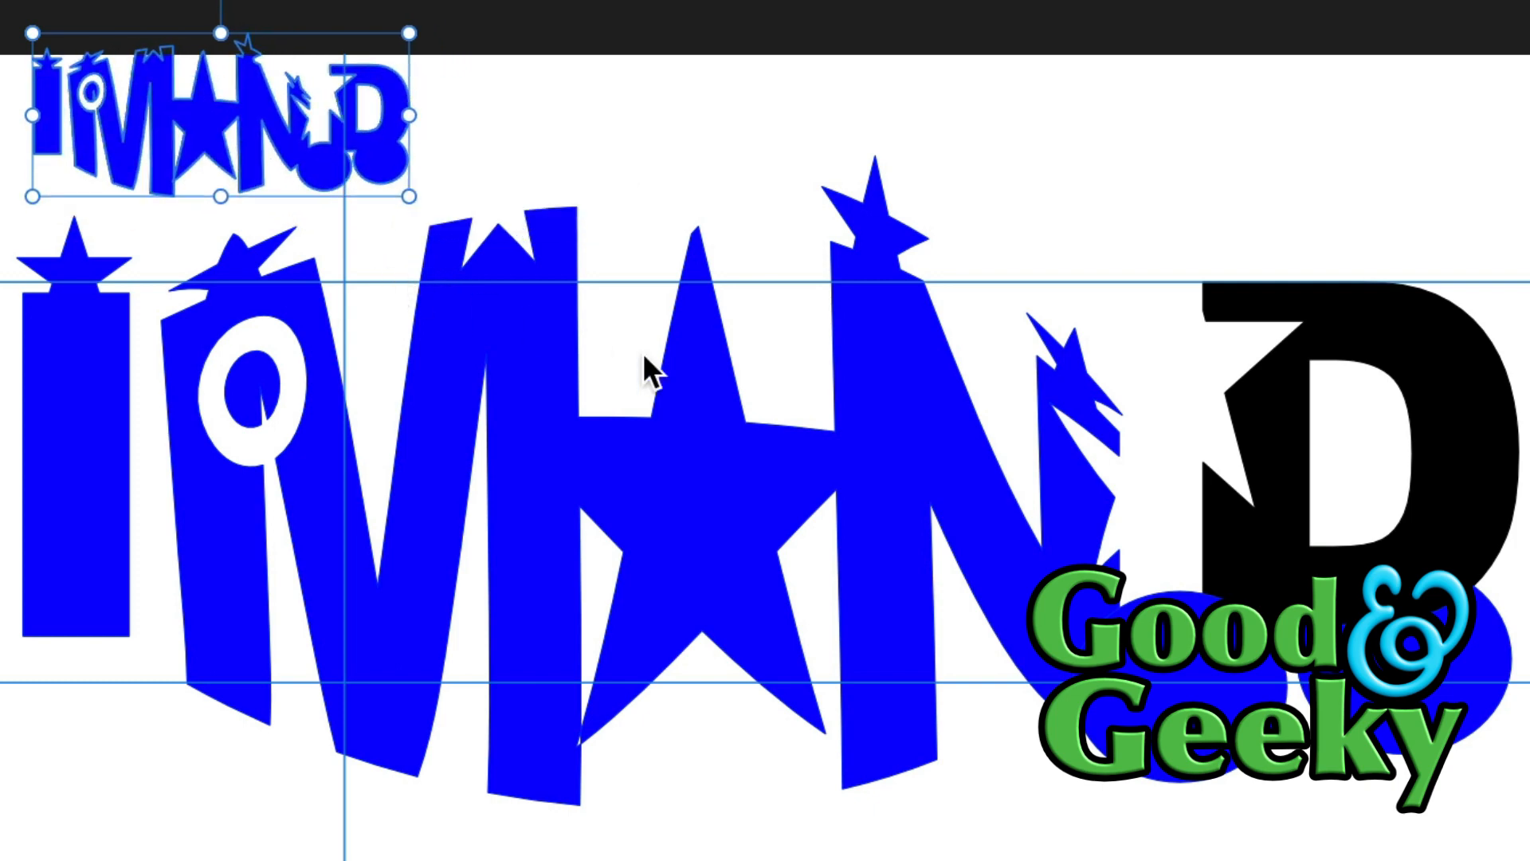